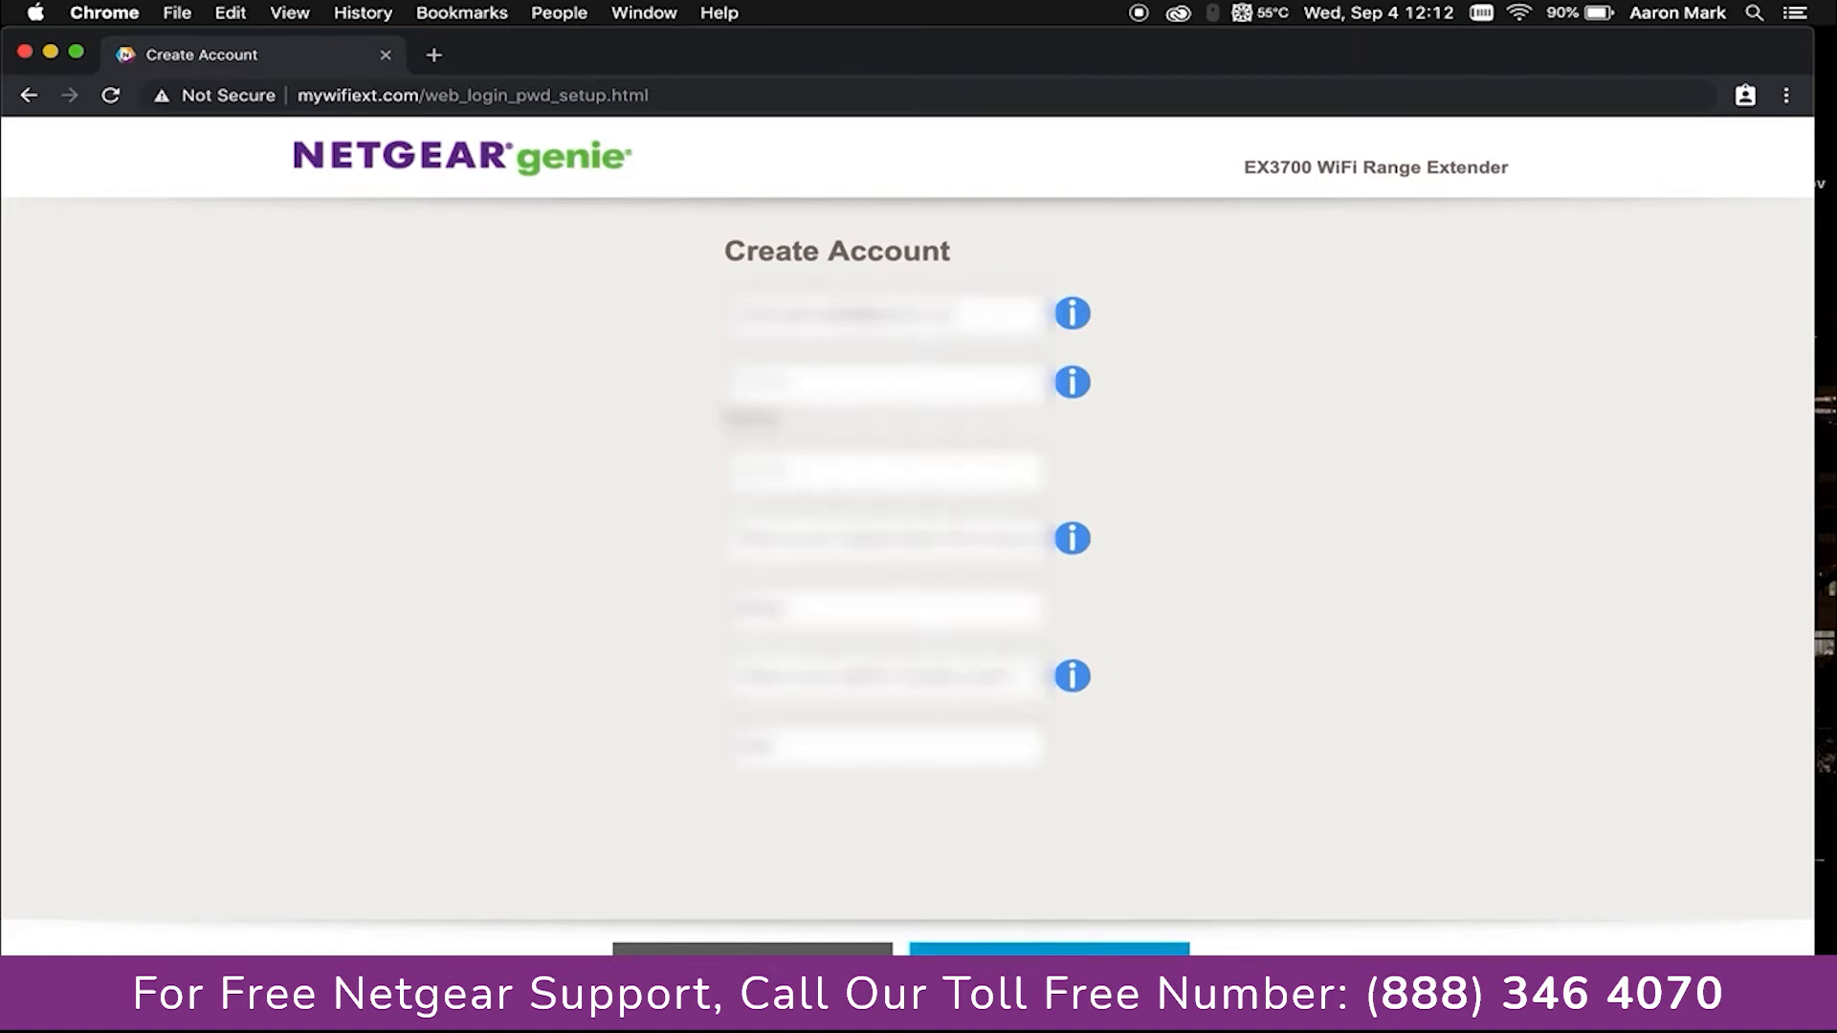
Step: Submit the account and choose Access Point as the EX3700's operating mode
click(1049, 974)
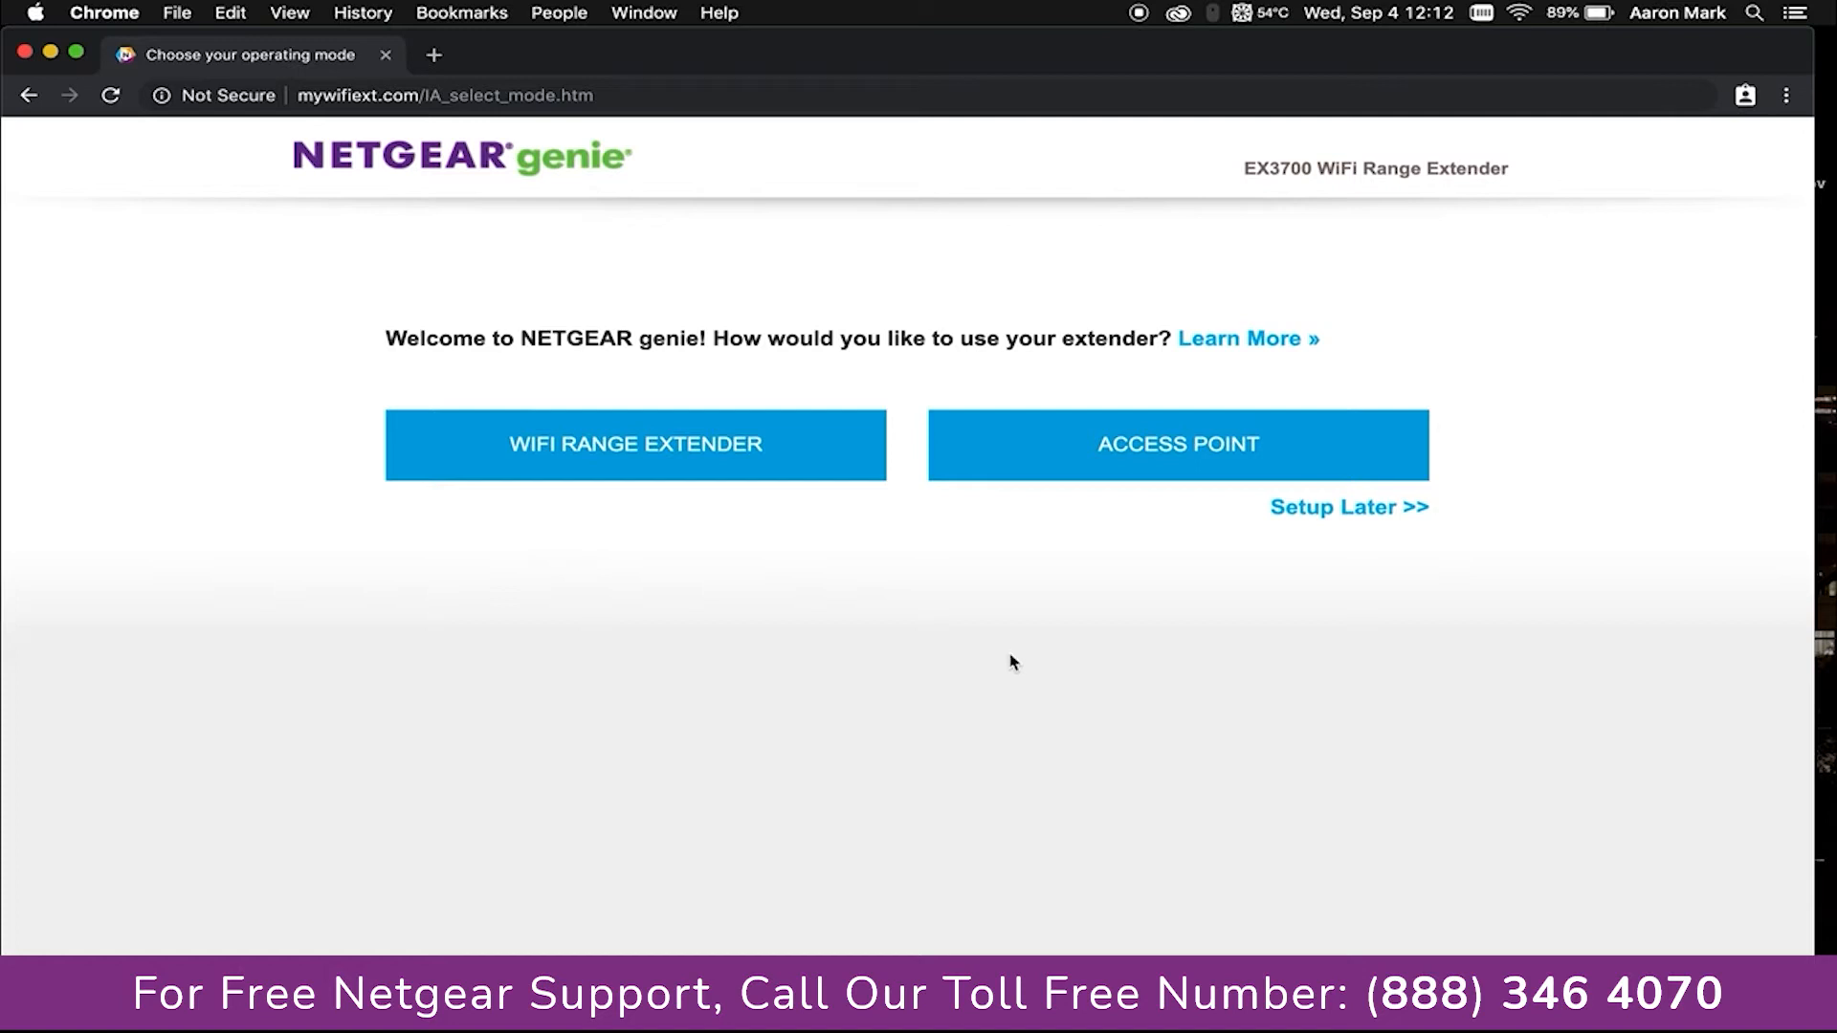
click(1197, 457)
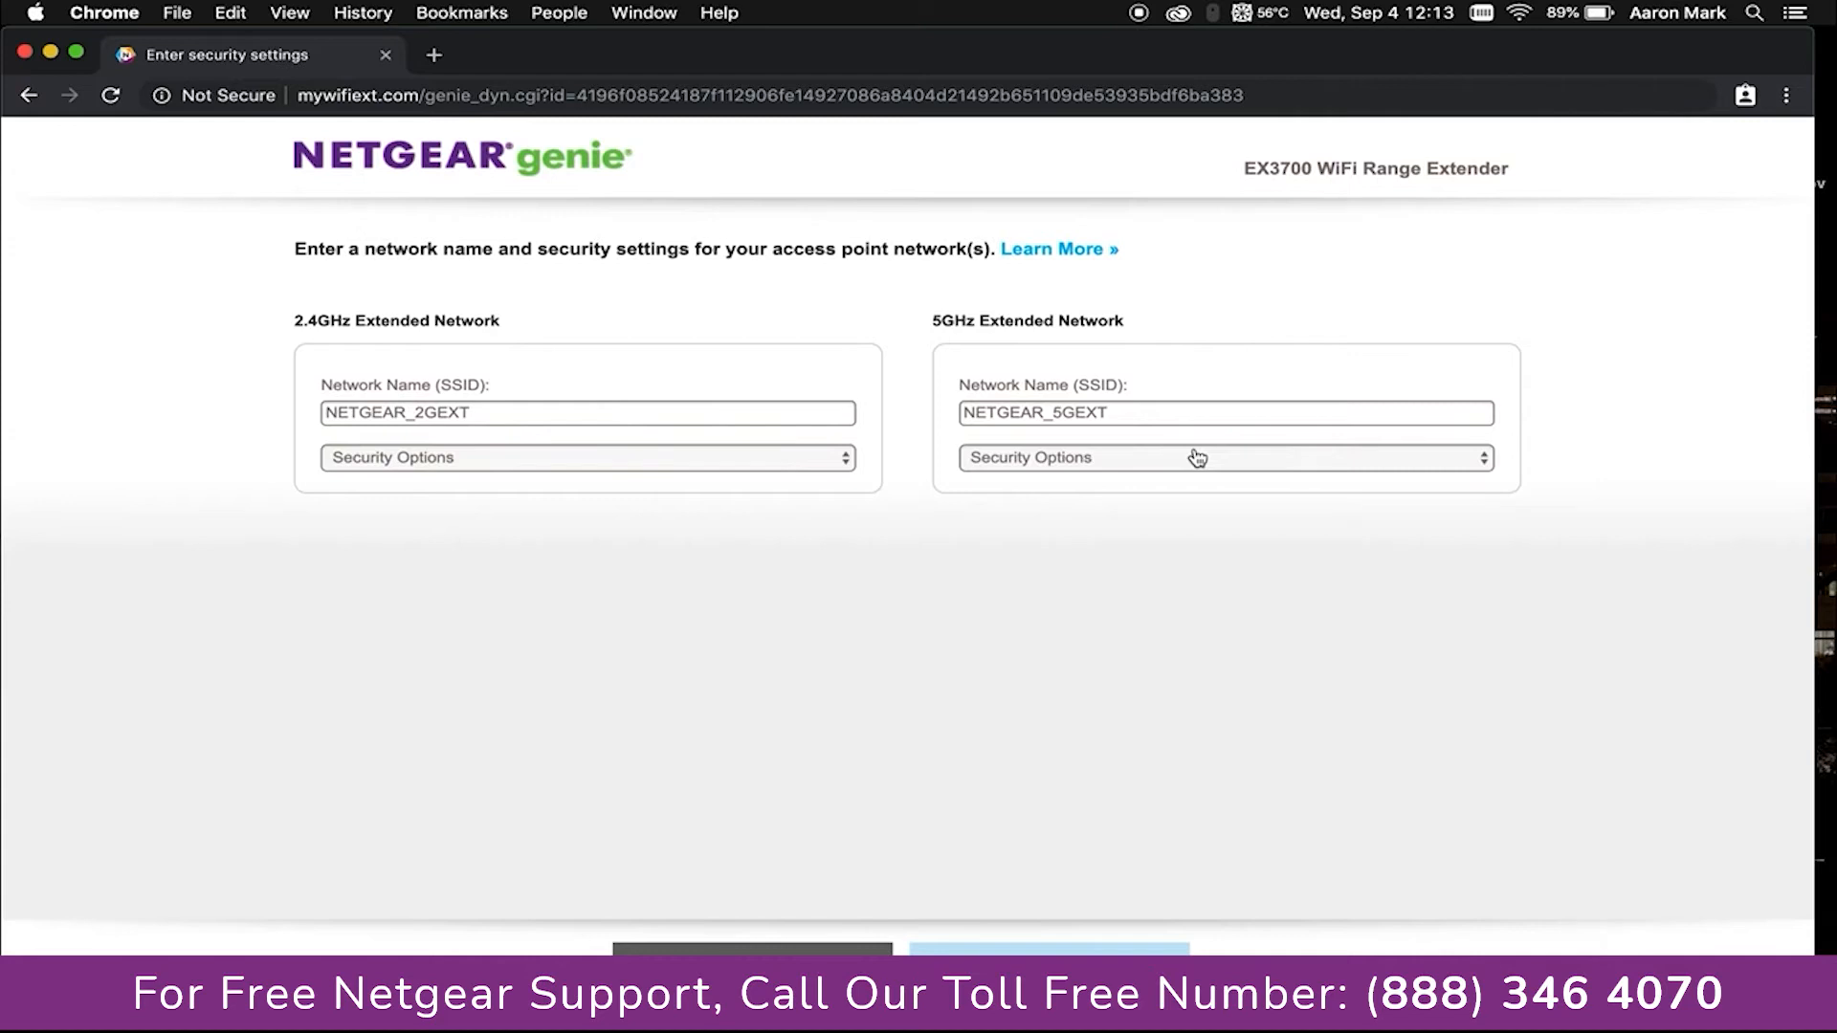
Step: Replace the default SSIDs NETGEAR_2GEXT and NETGEAR_5GEXT with 'Demo 2.4' and 'Demo 5'
click(497, 413)
key(BackSpace)
key(BackSpace)
key(BackSpace)
key(BackSpace)
key(BackSpace)
key(BackSpace)
key(BackSpace)
key(BackSpace)
key(BackSpace)
key(BackSpace)
key(BackSpace)
key(BackSpace)
key(BackSpace)
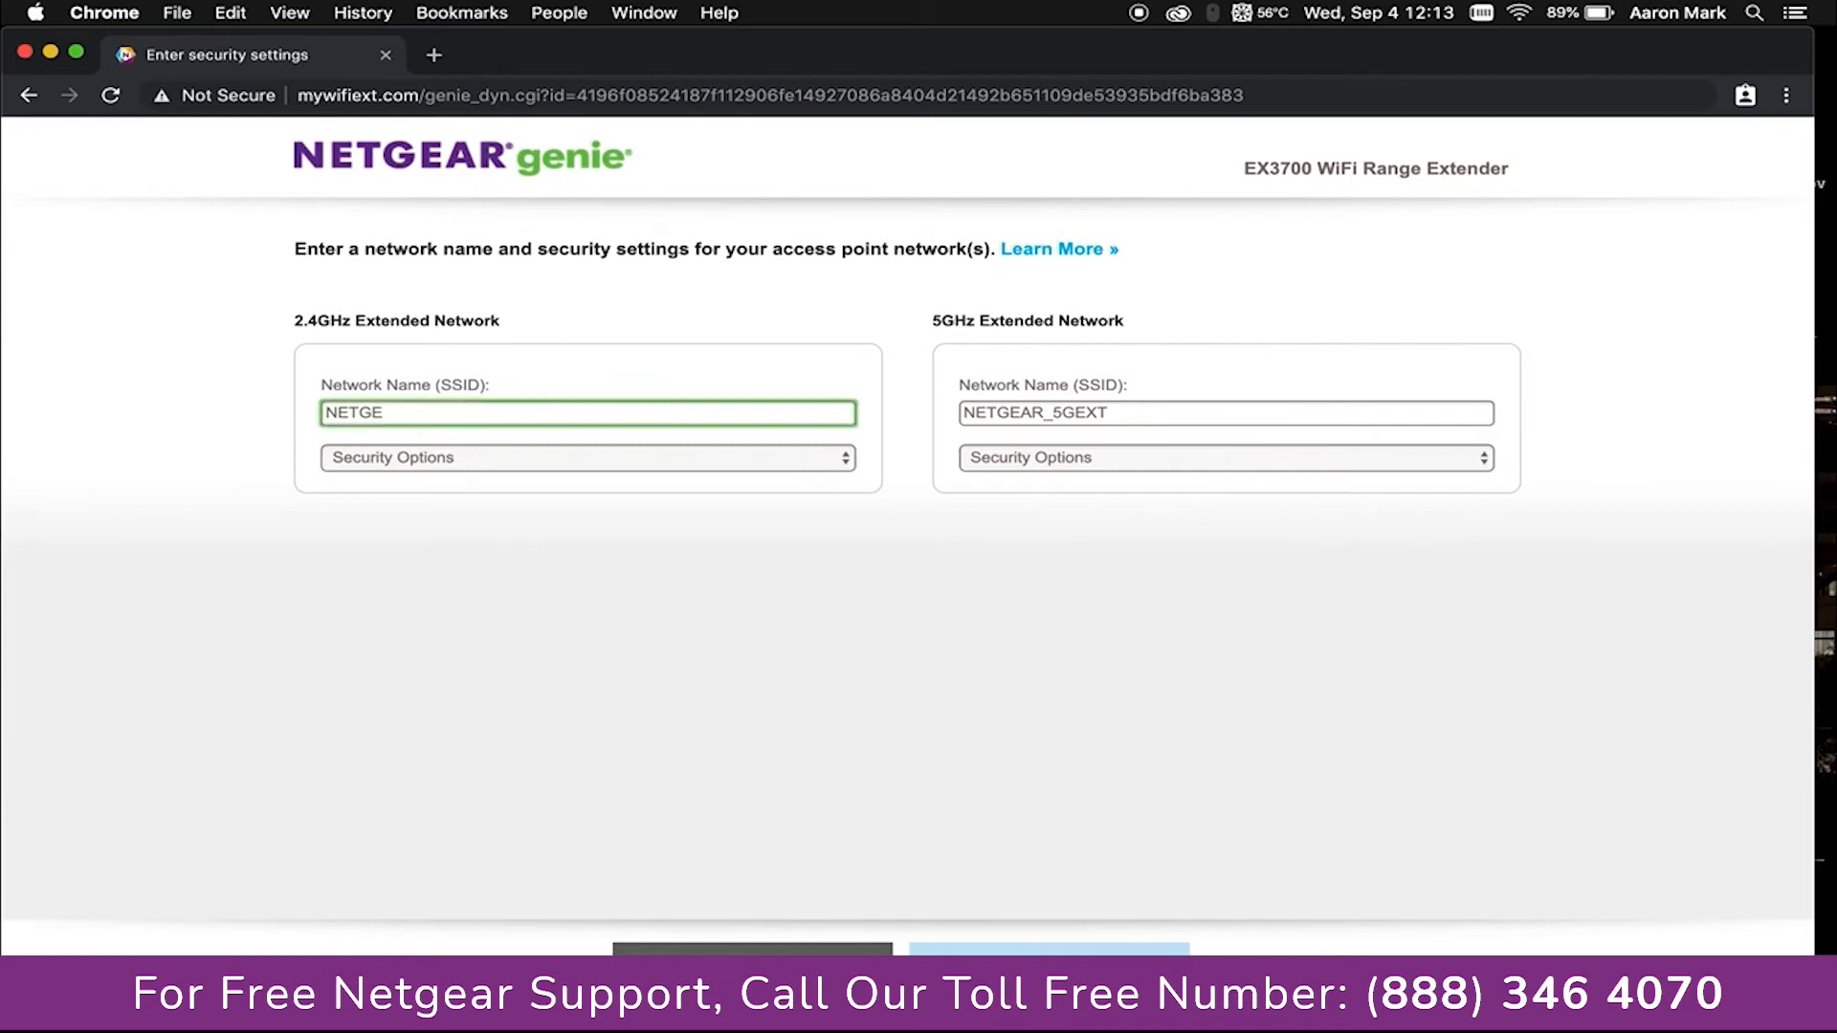
text(Demo 2.4)
click(1072, 416)
key(super+a)
text(Demo 5g)
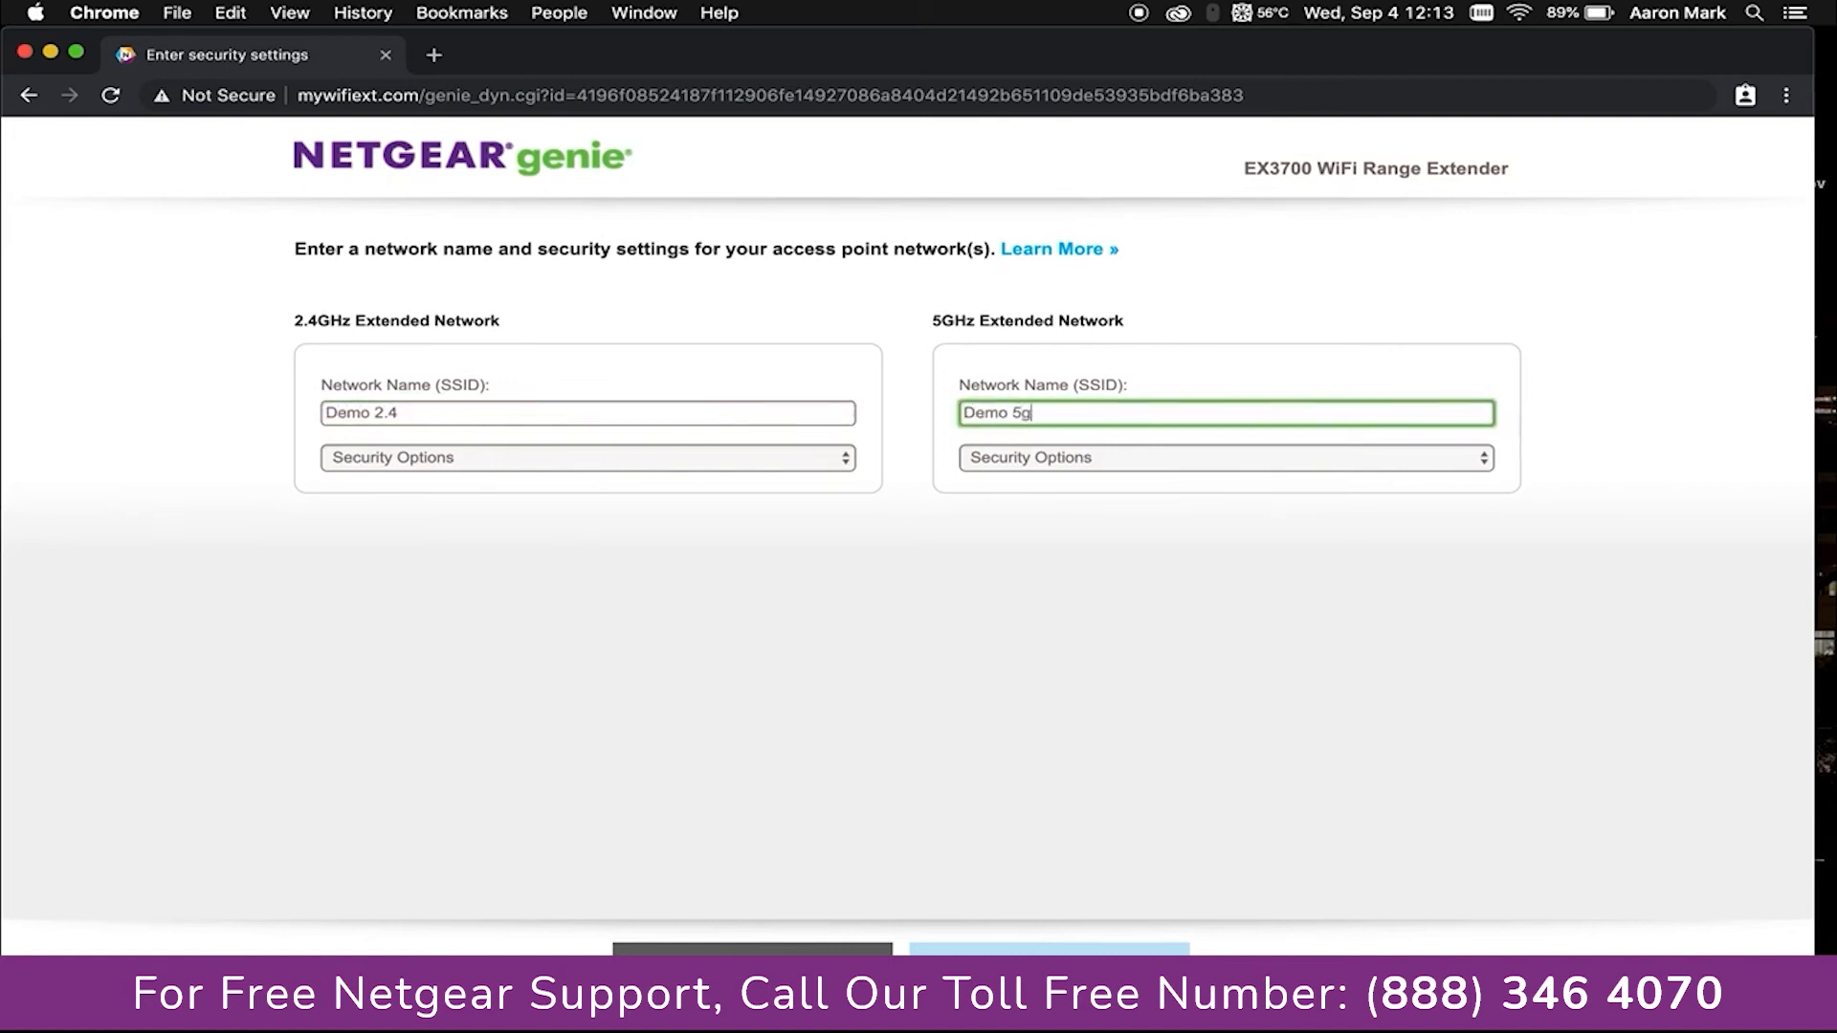
key(BackSpace)
click(565, 471)
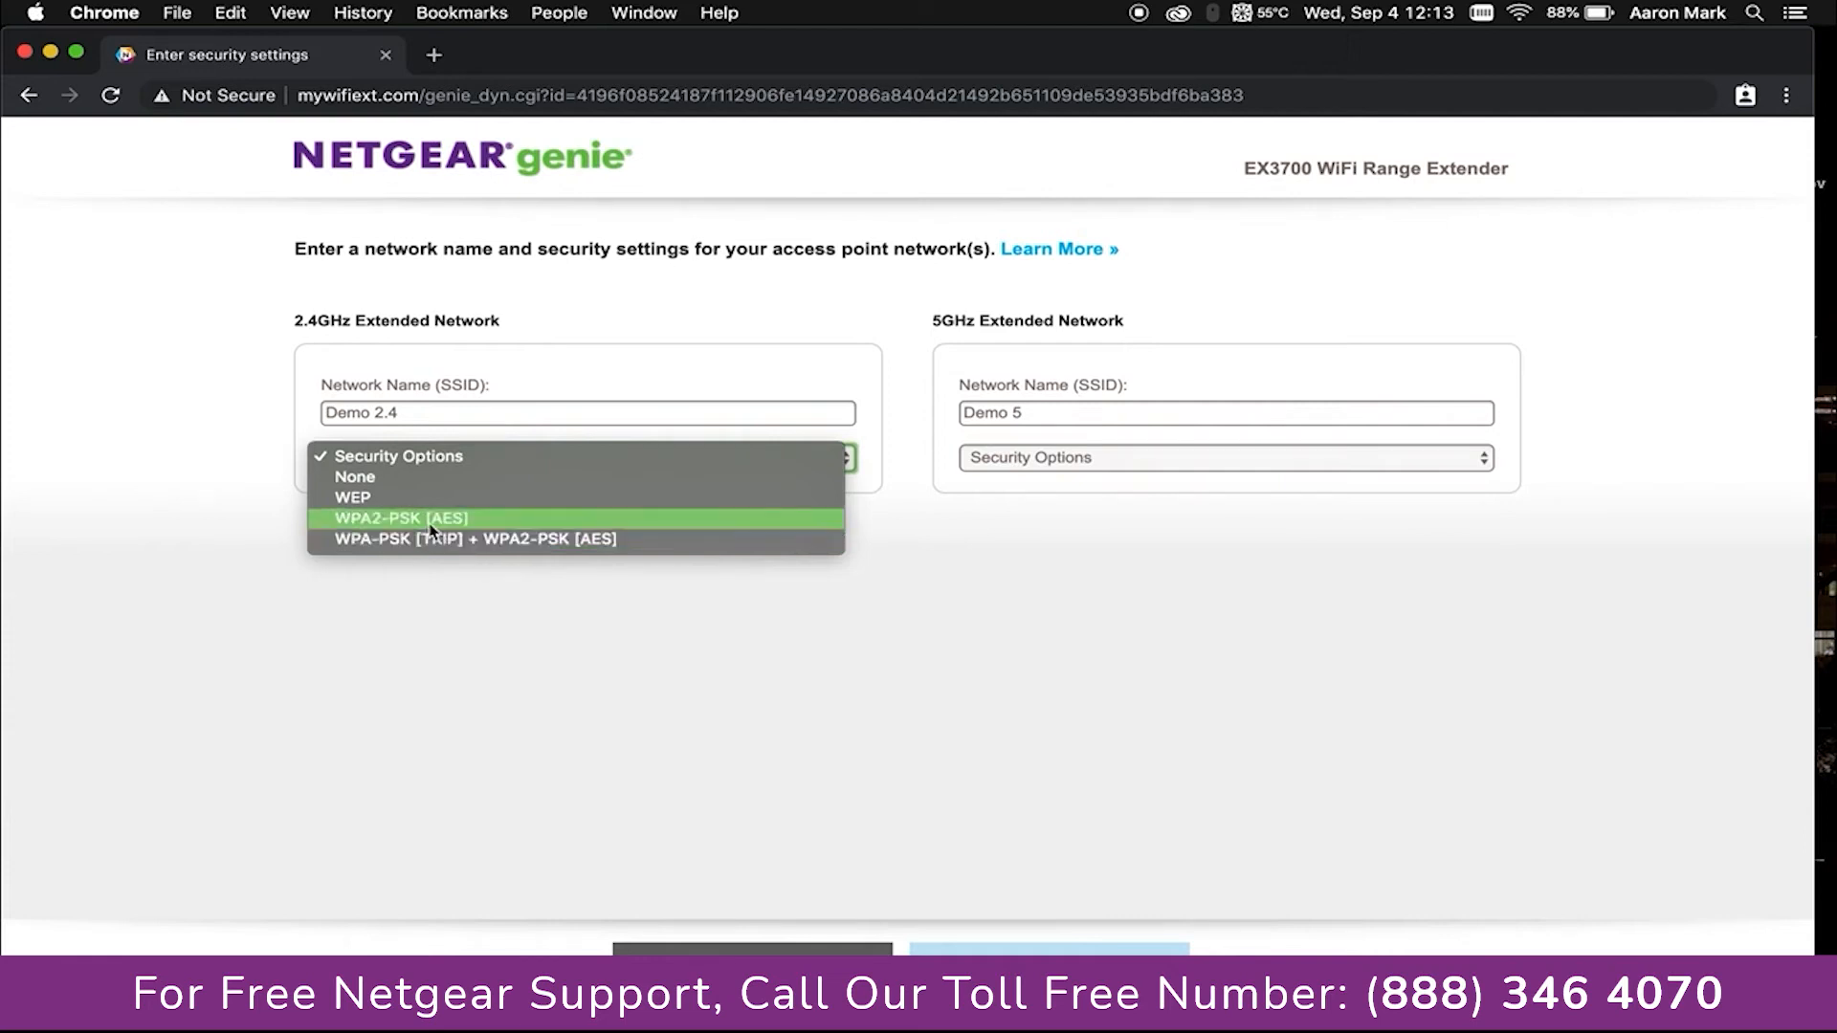
Step: Set WPA2-PSK [AES] security on both networks and start entering the 2.4GHz password
click(381, 530)
click(1014, 457)
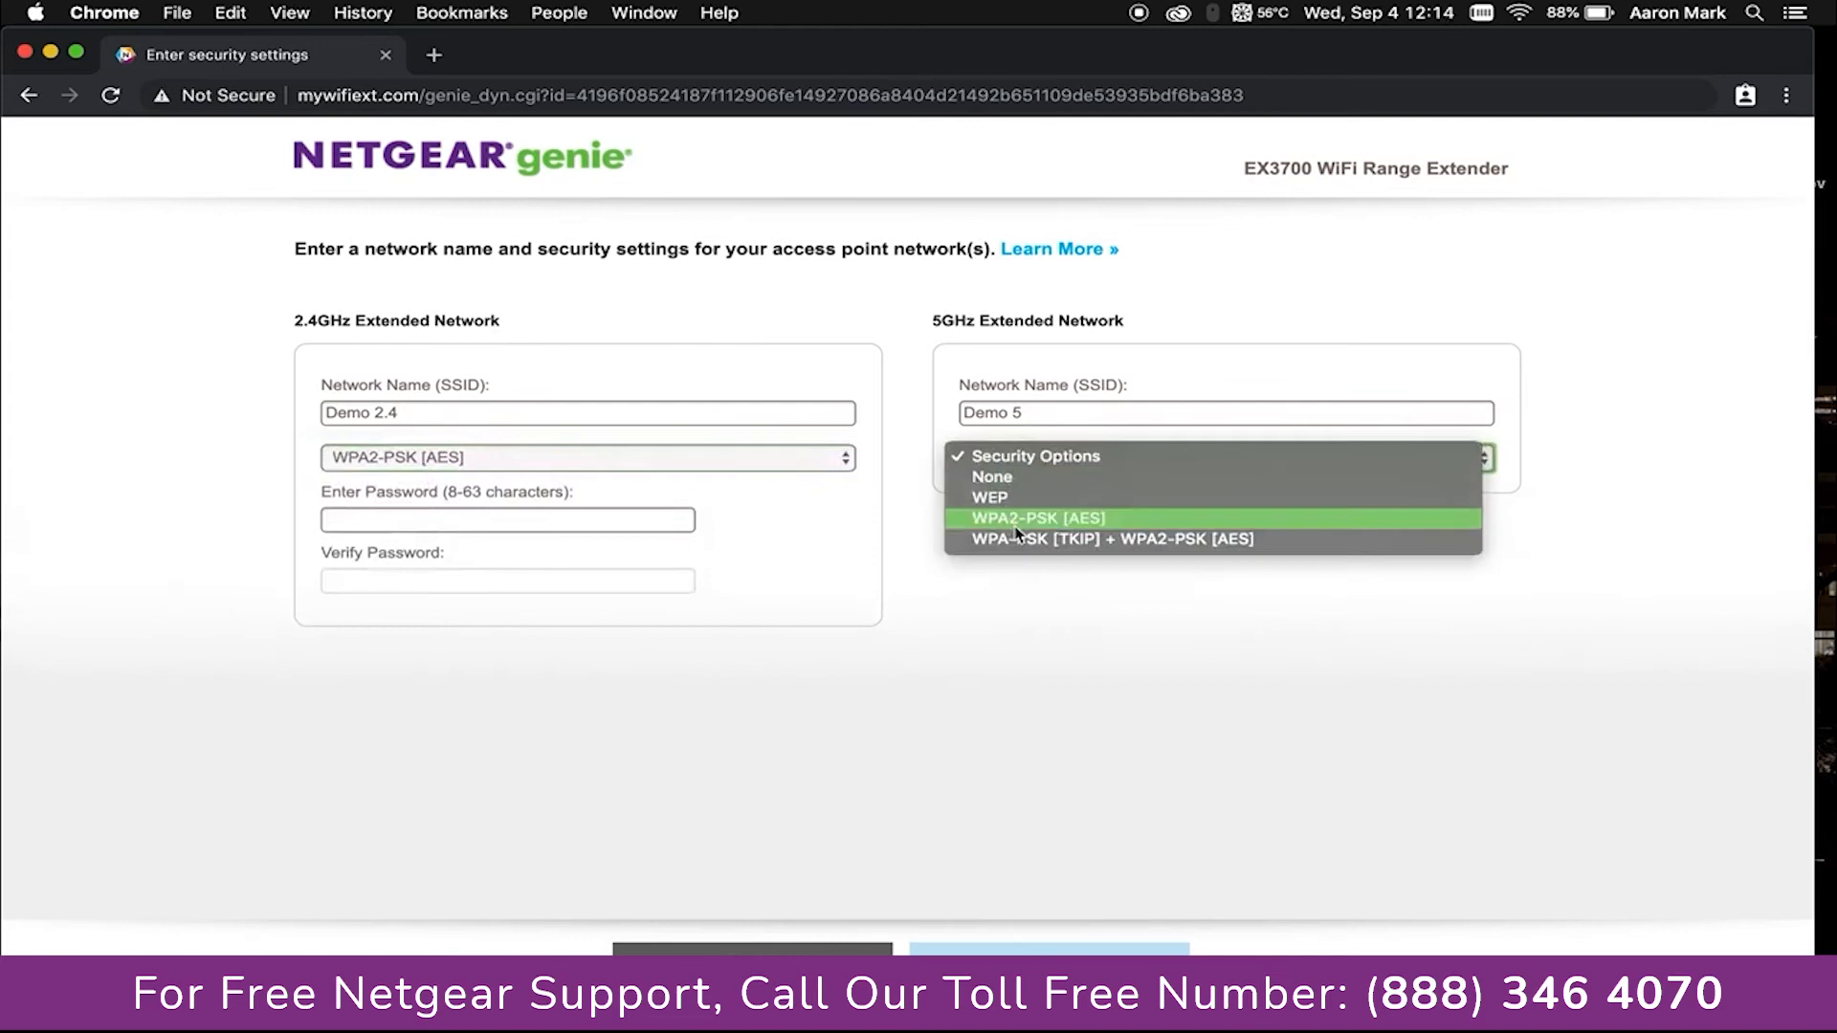
click(503, 523)
text(•••)
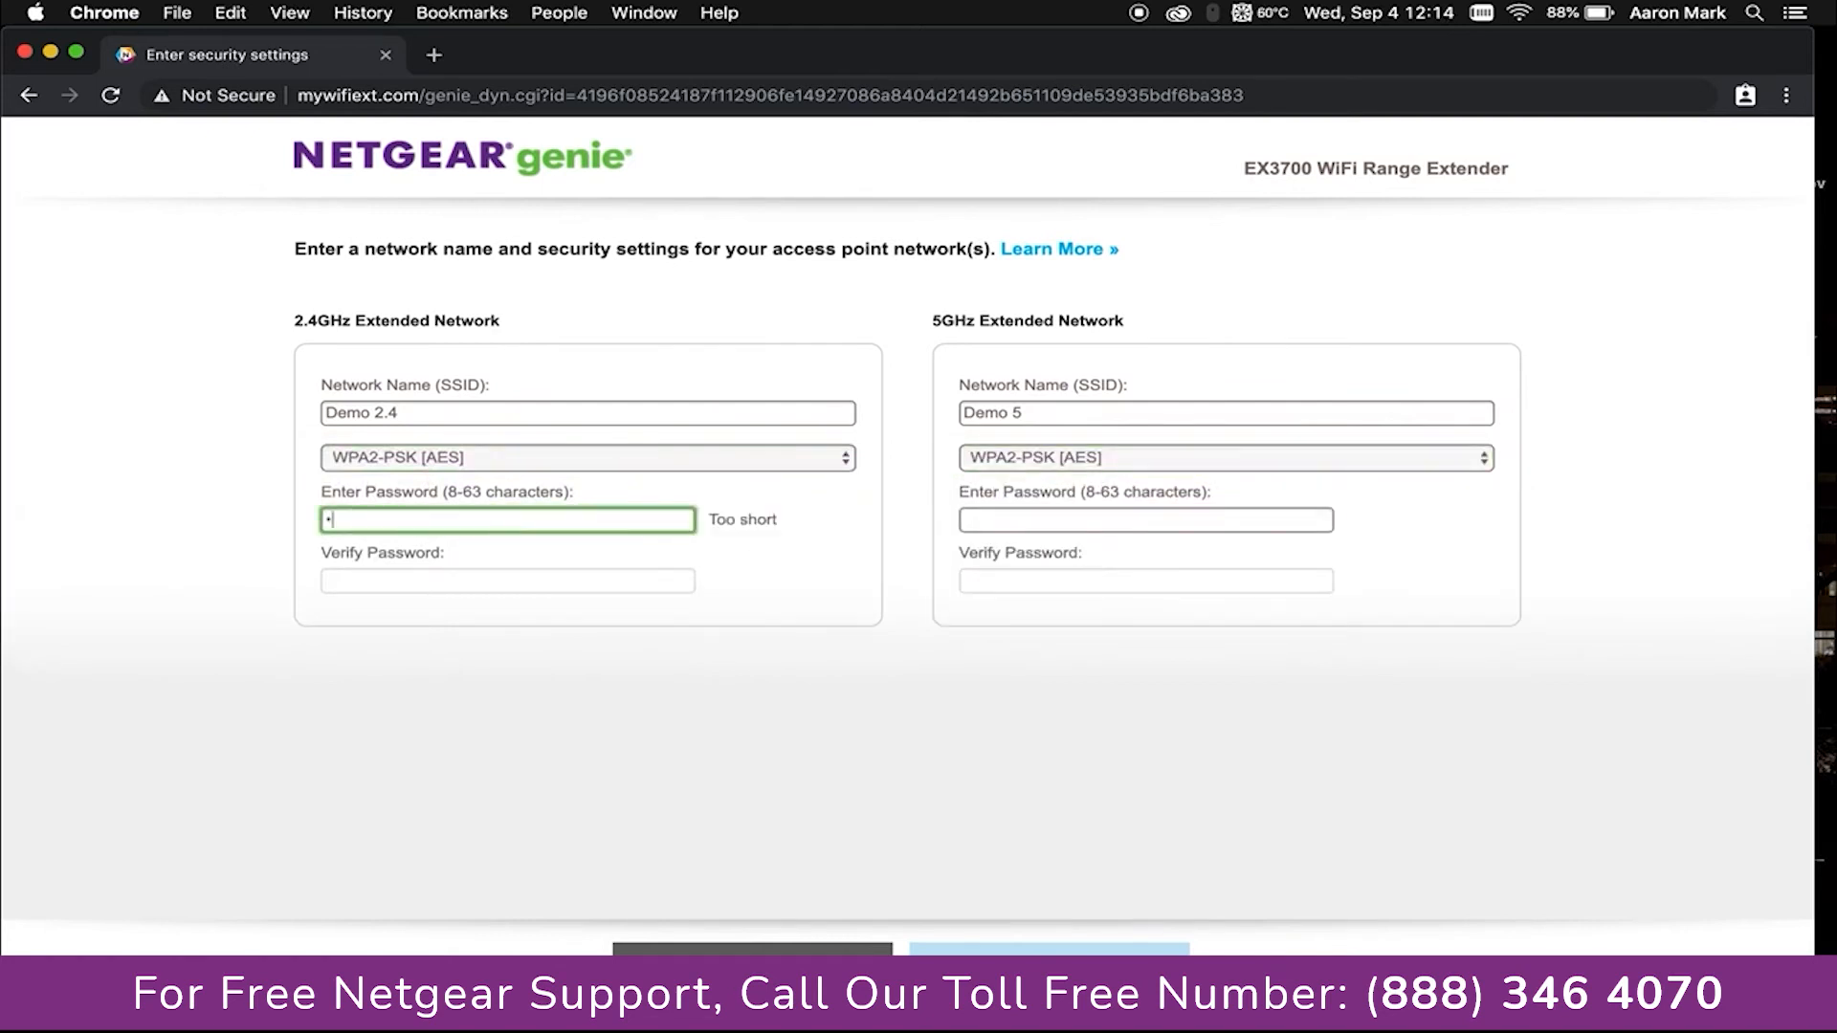
text(••••)
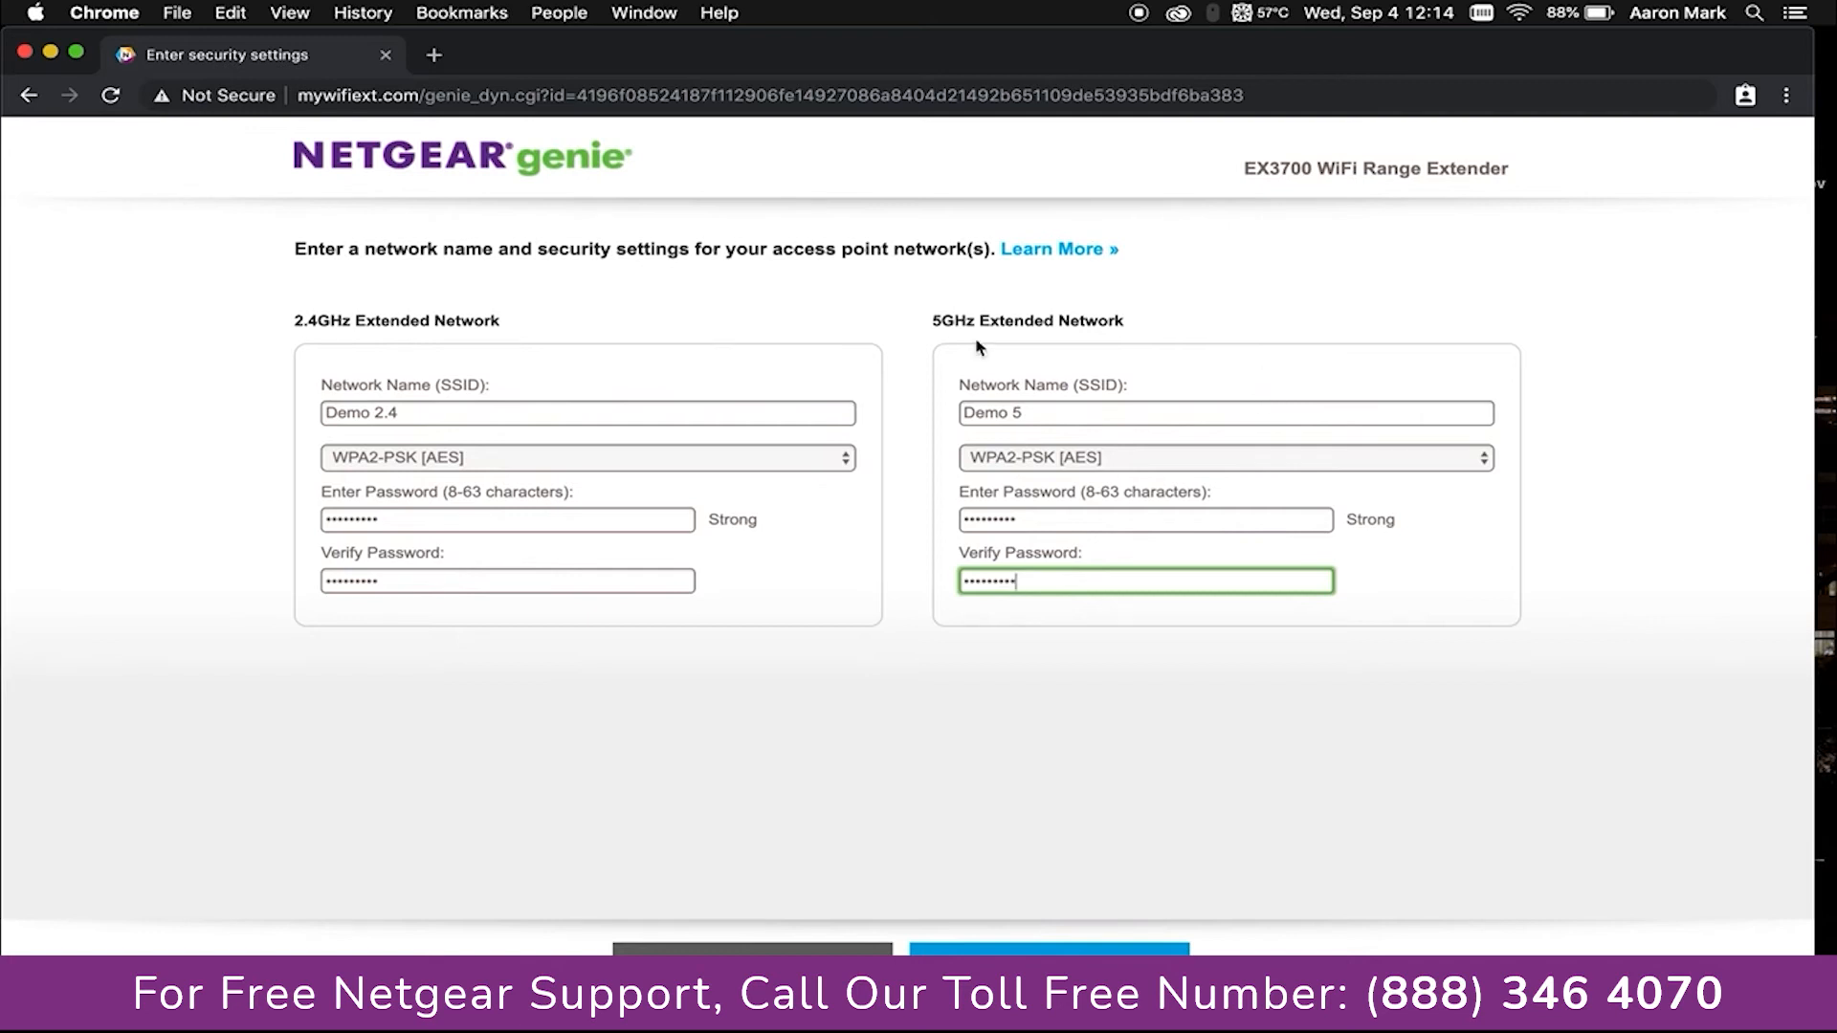
Step: Apply the settings so the Demo 2.4 and Demo 5 credentials page appears
click(1048, 969)
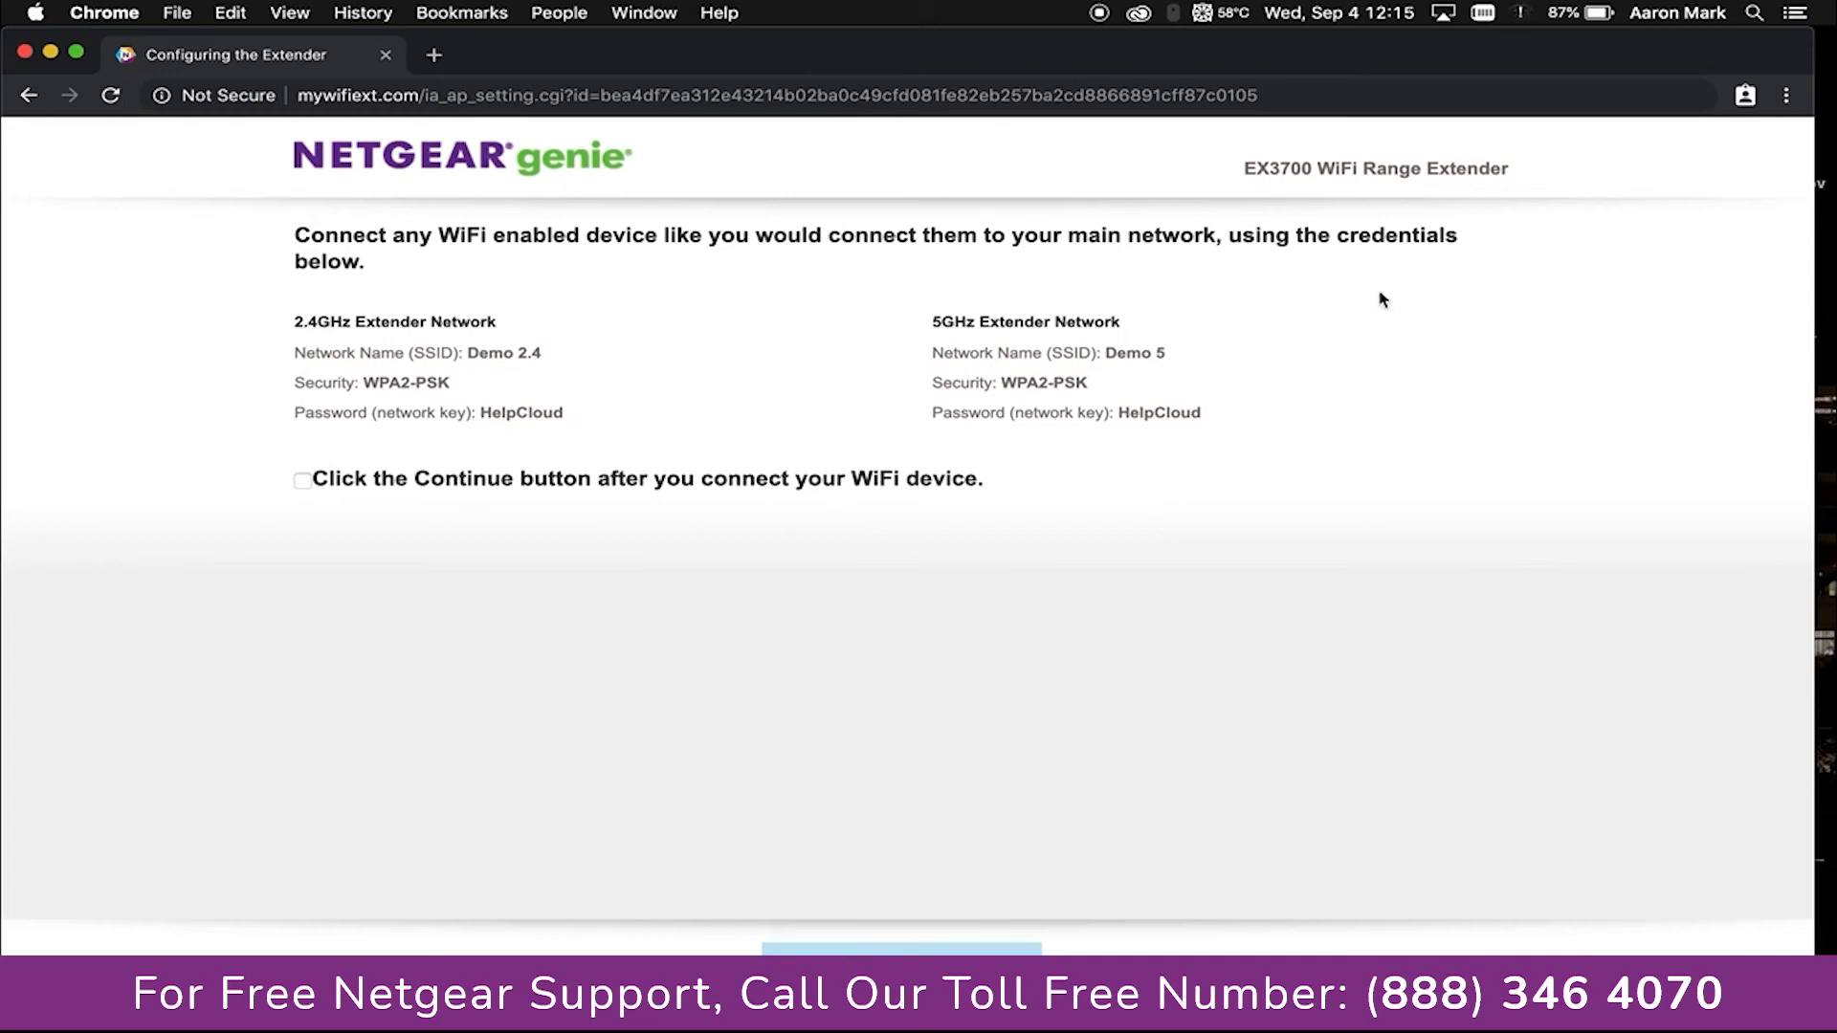
Step: Join the Mac to Demo 5 with its Wi-Fi password, then return to the setup page
click(1523, 14)
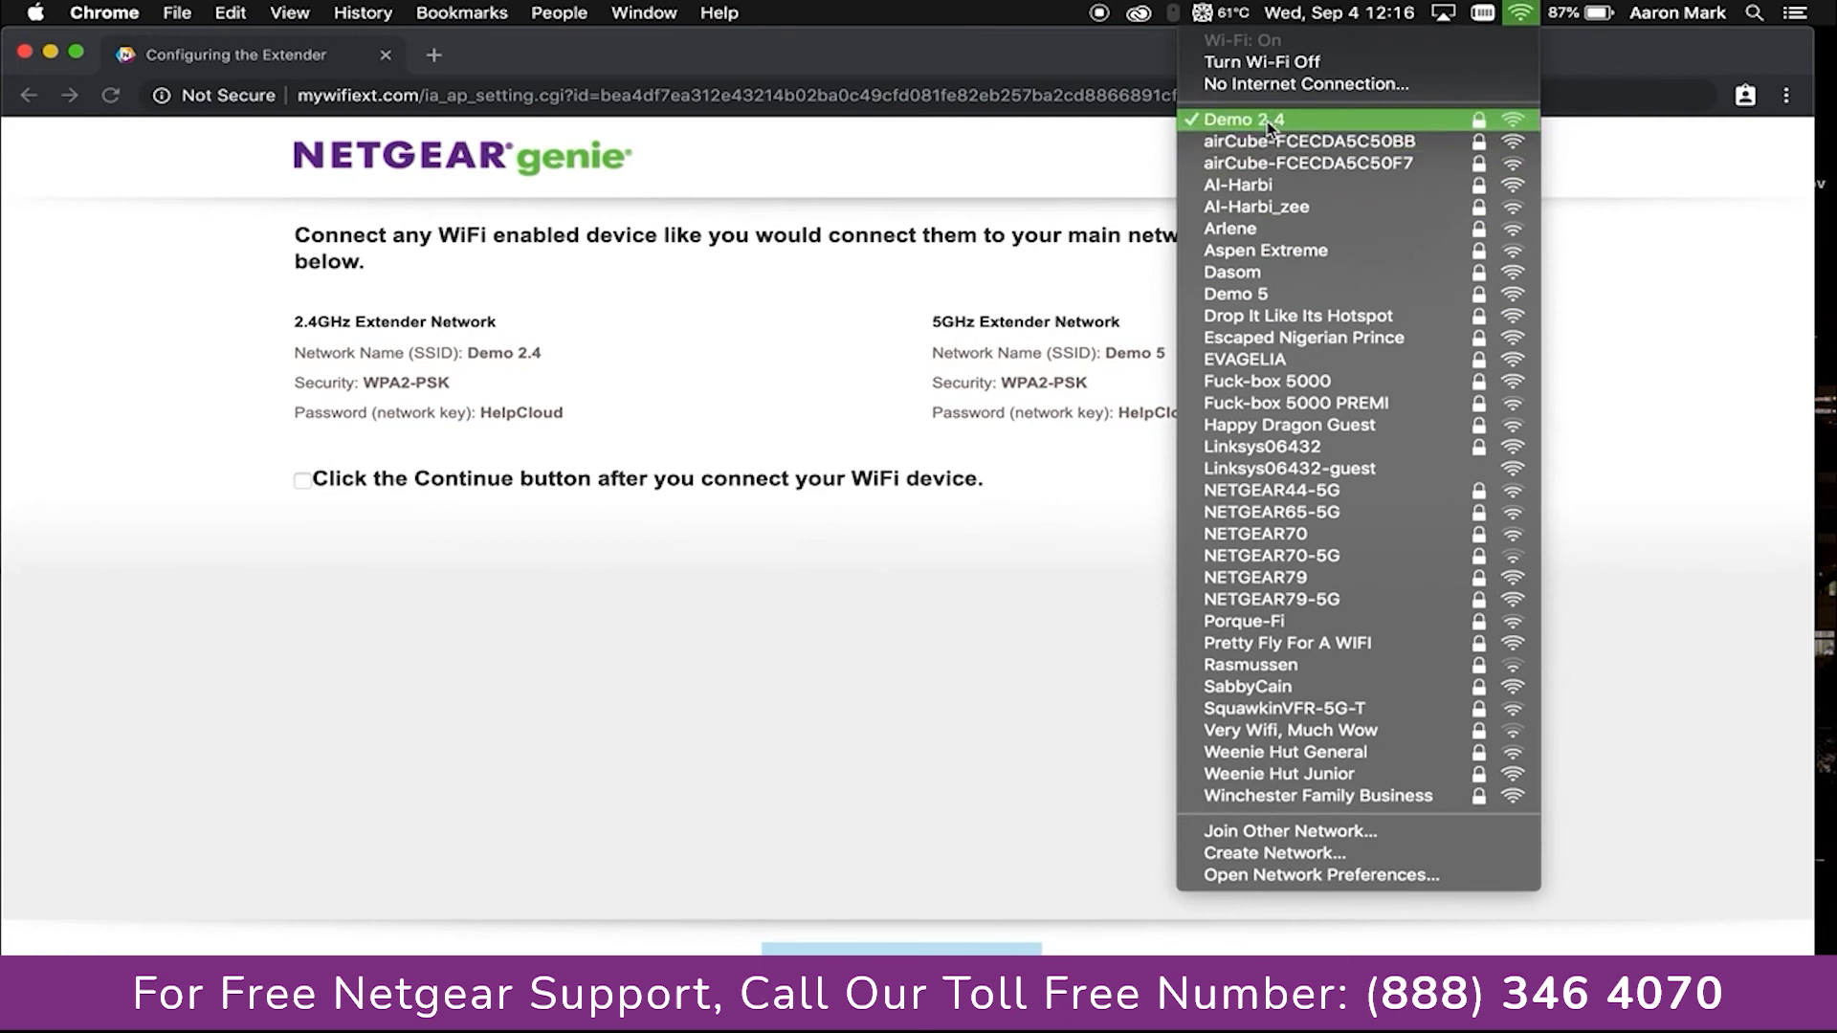
click(1261, 295)
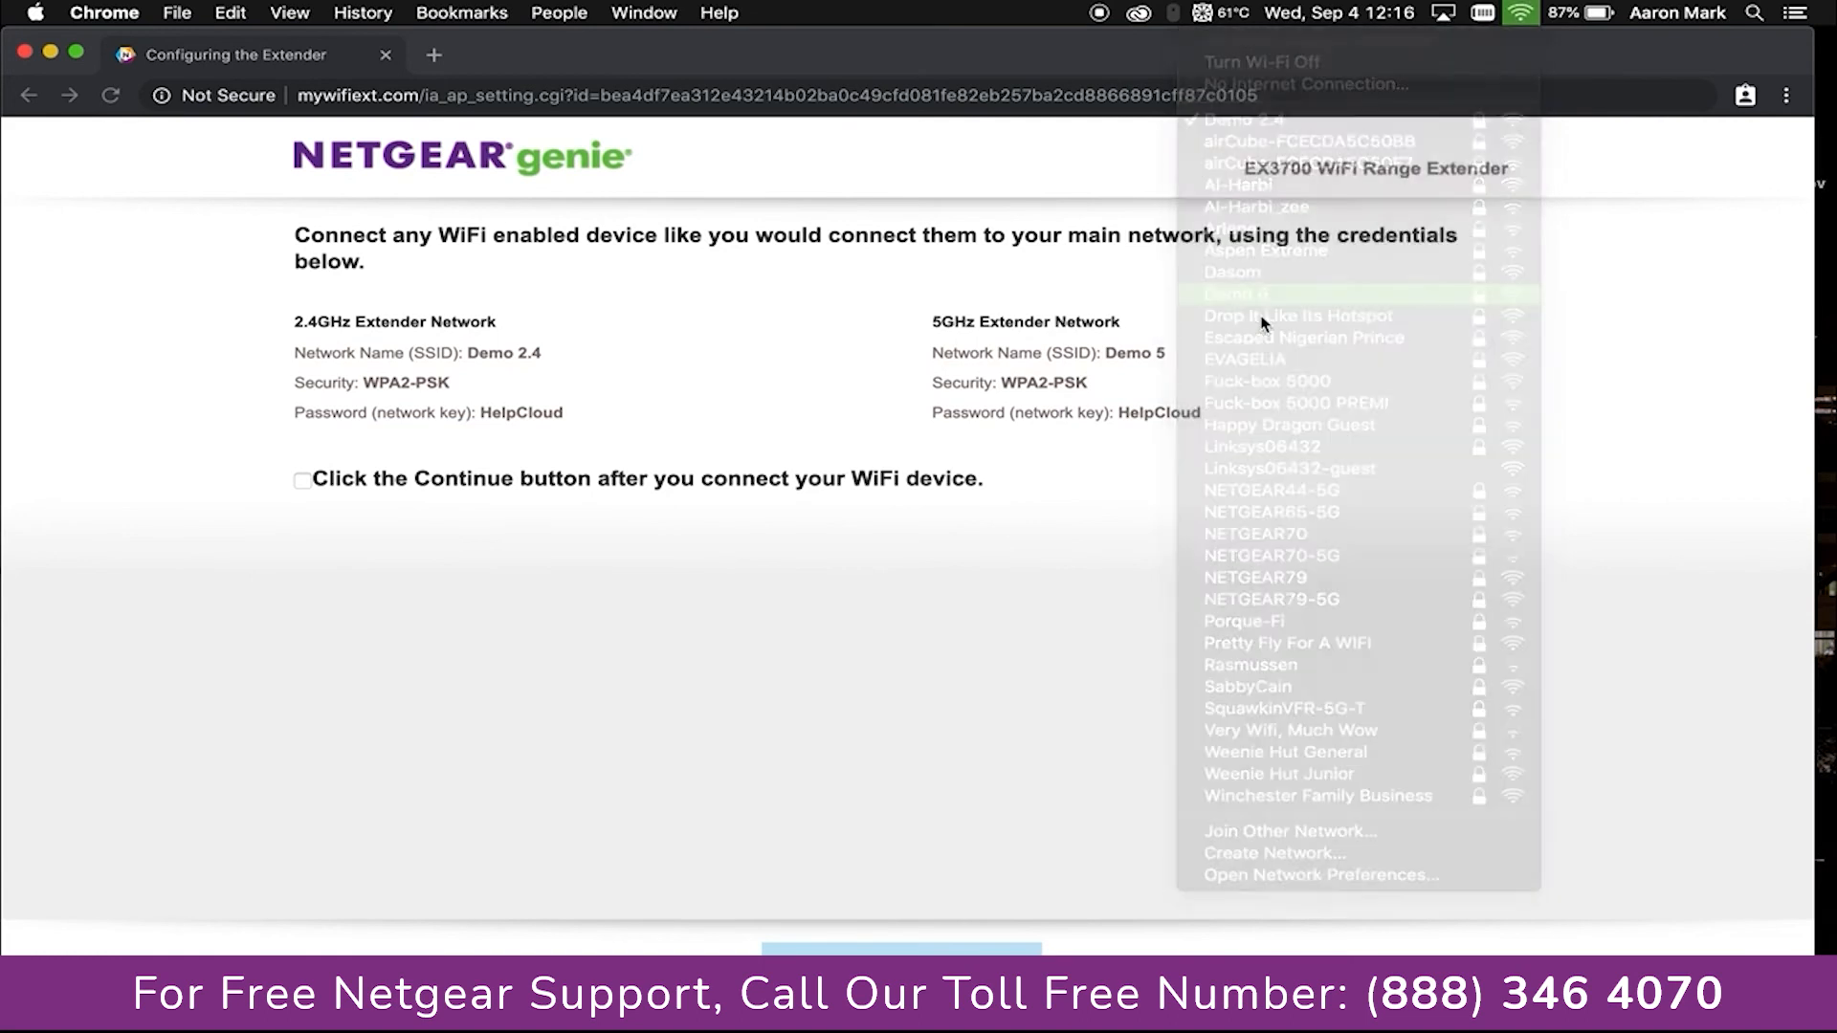
text(Help)
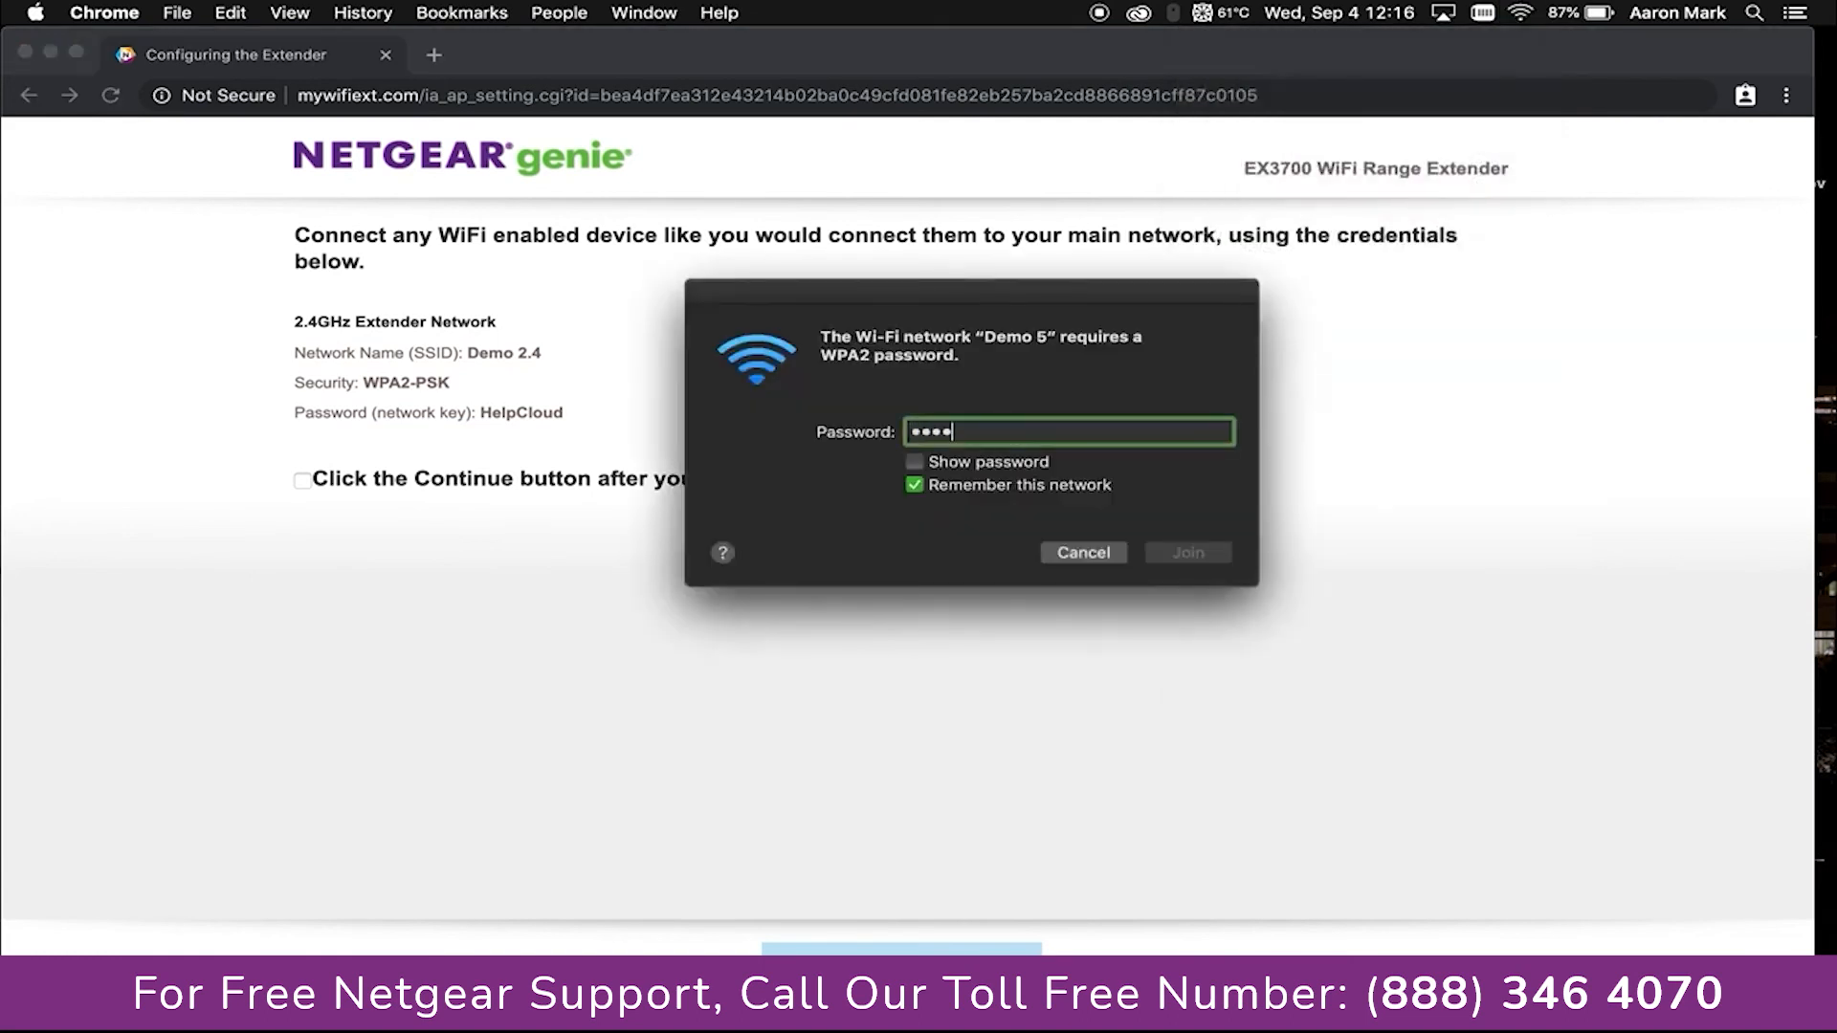
text(Cloud)
click(1187, 553)
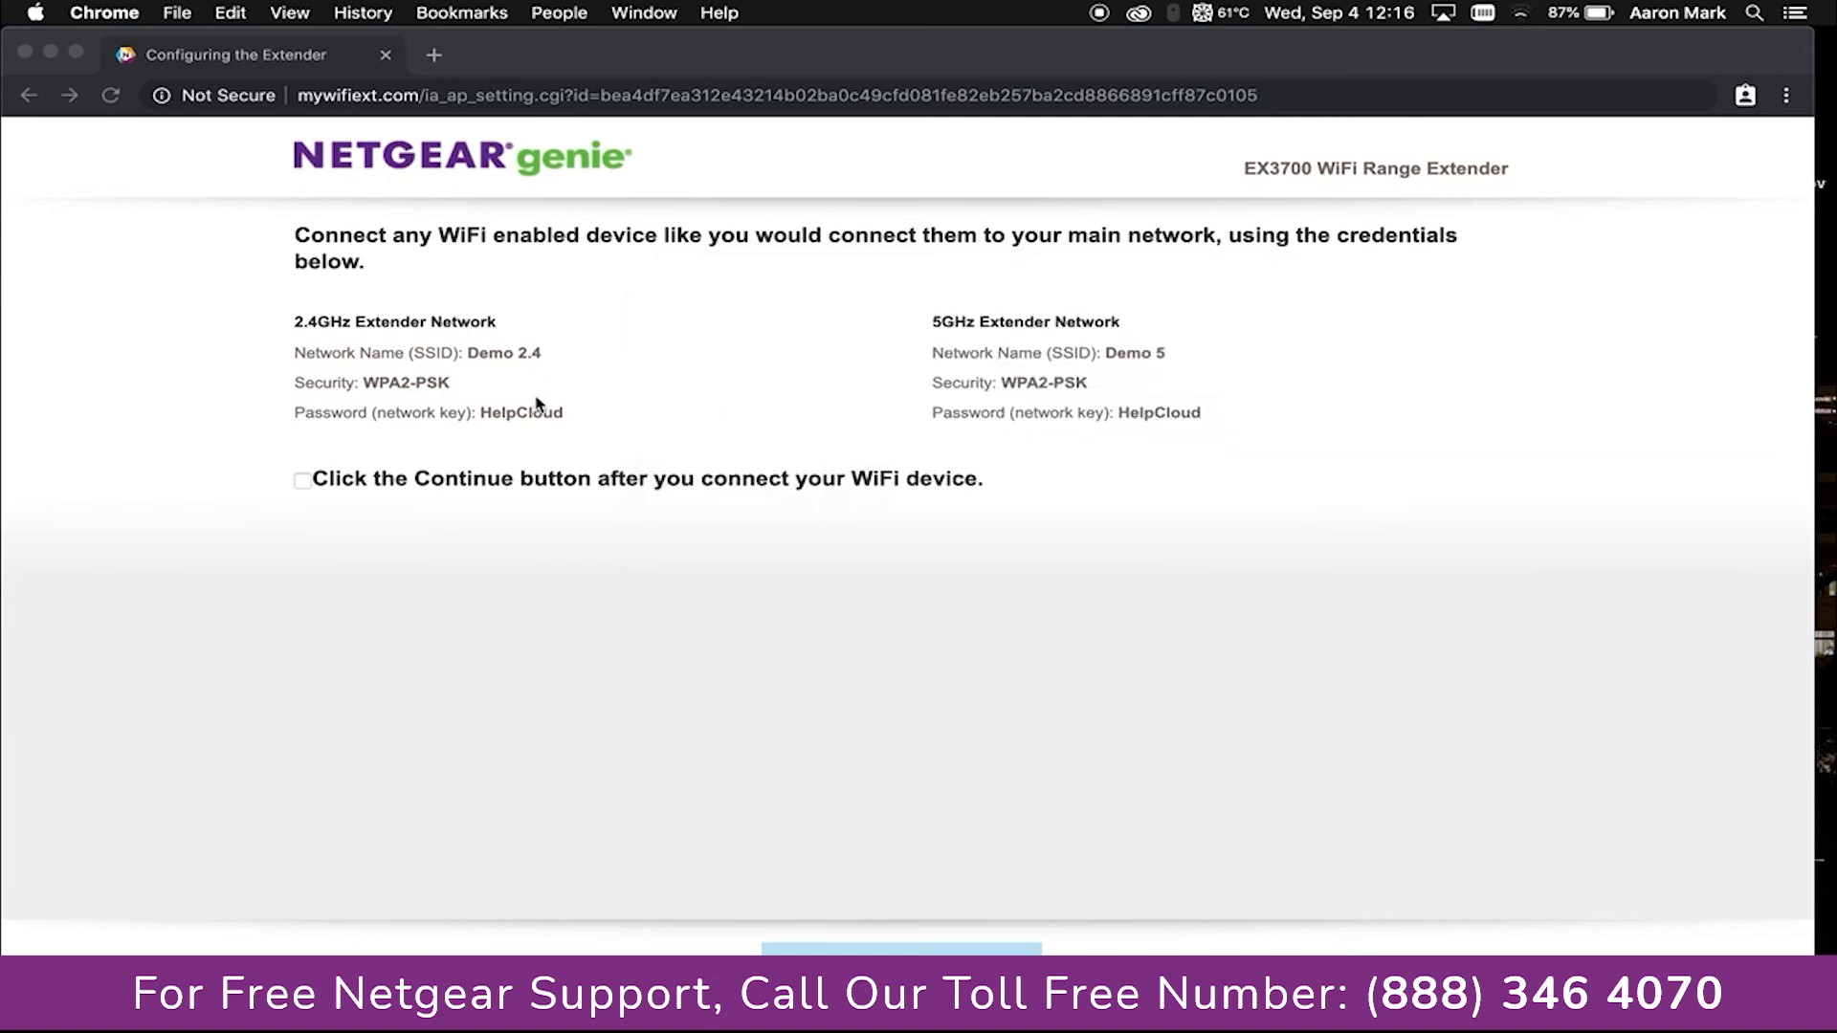
click(318, 480)
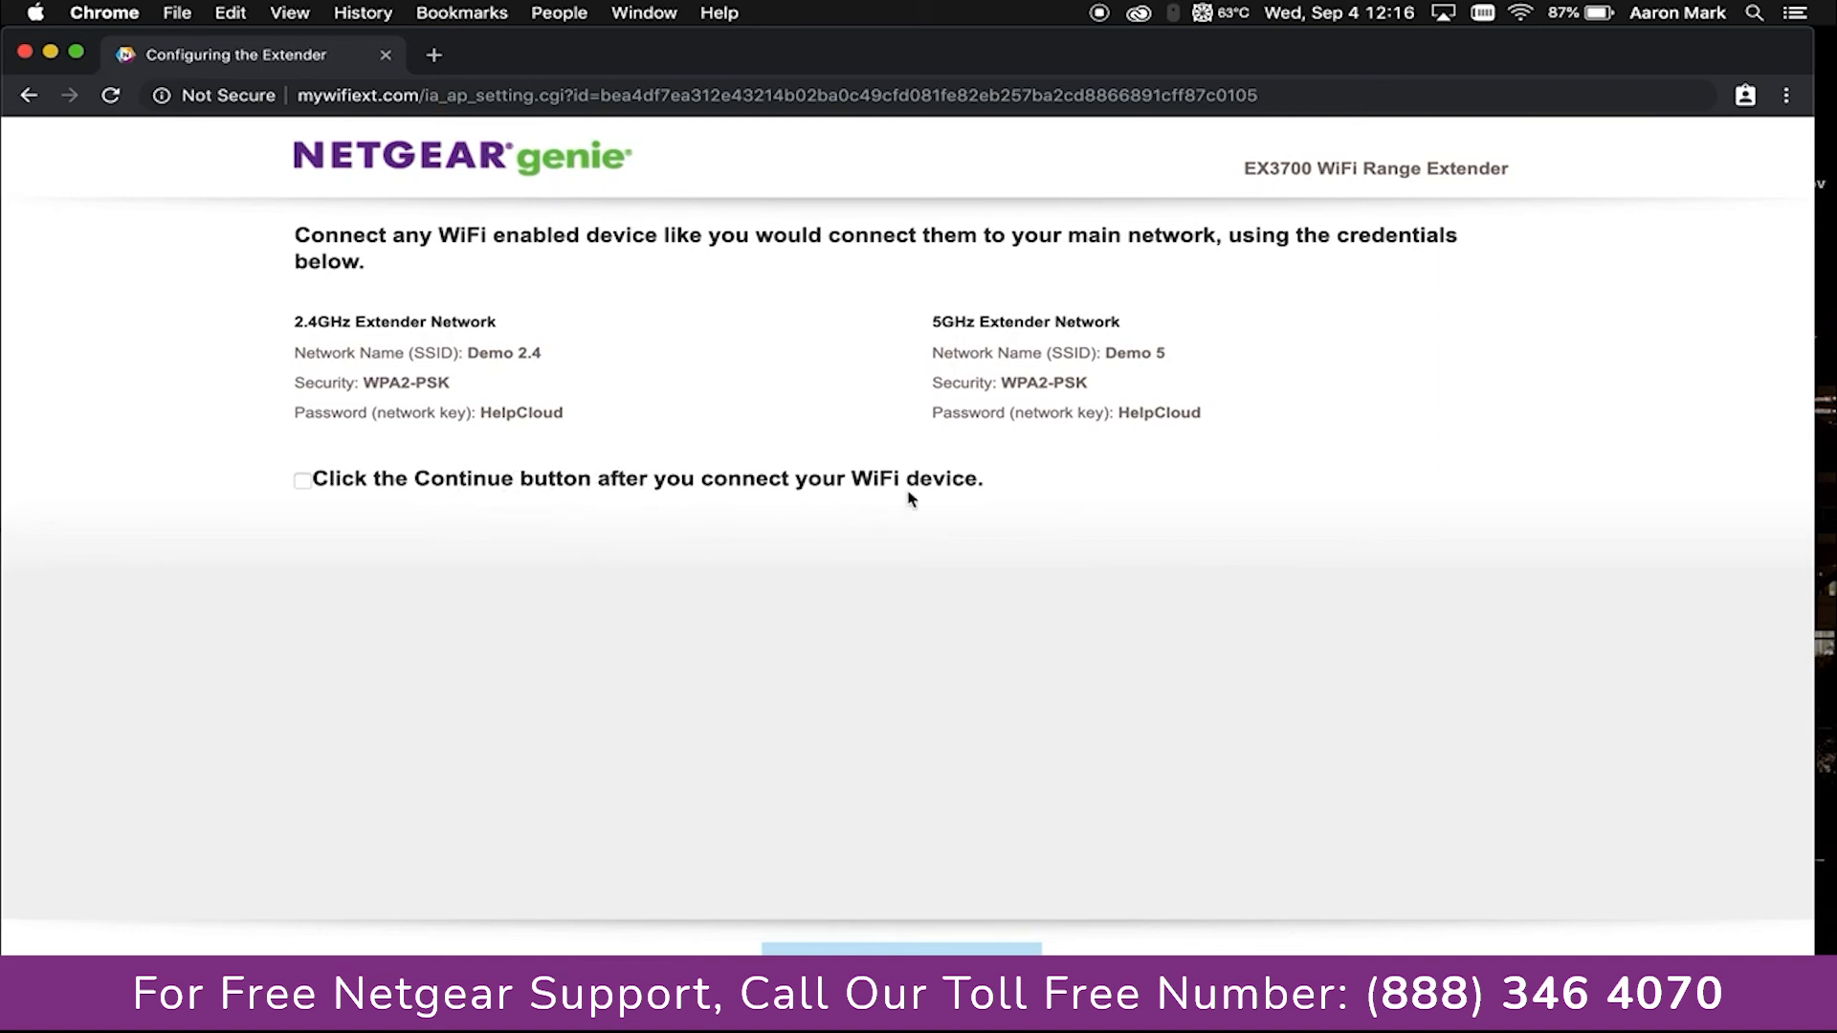
Step: Confirm a device is connected, continue past the summary, and dismiss the product registration form
click(302, 482)
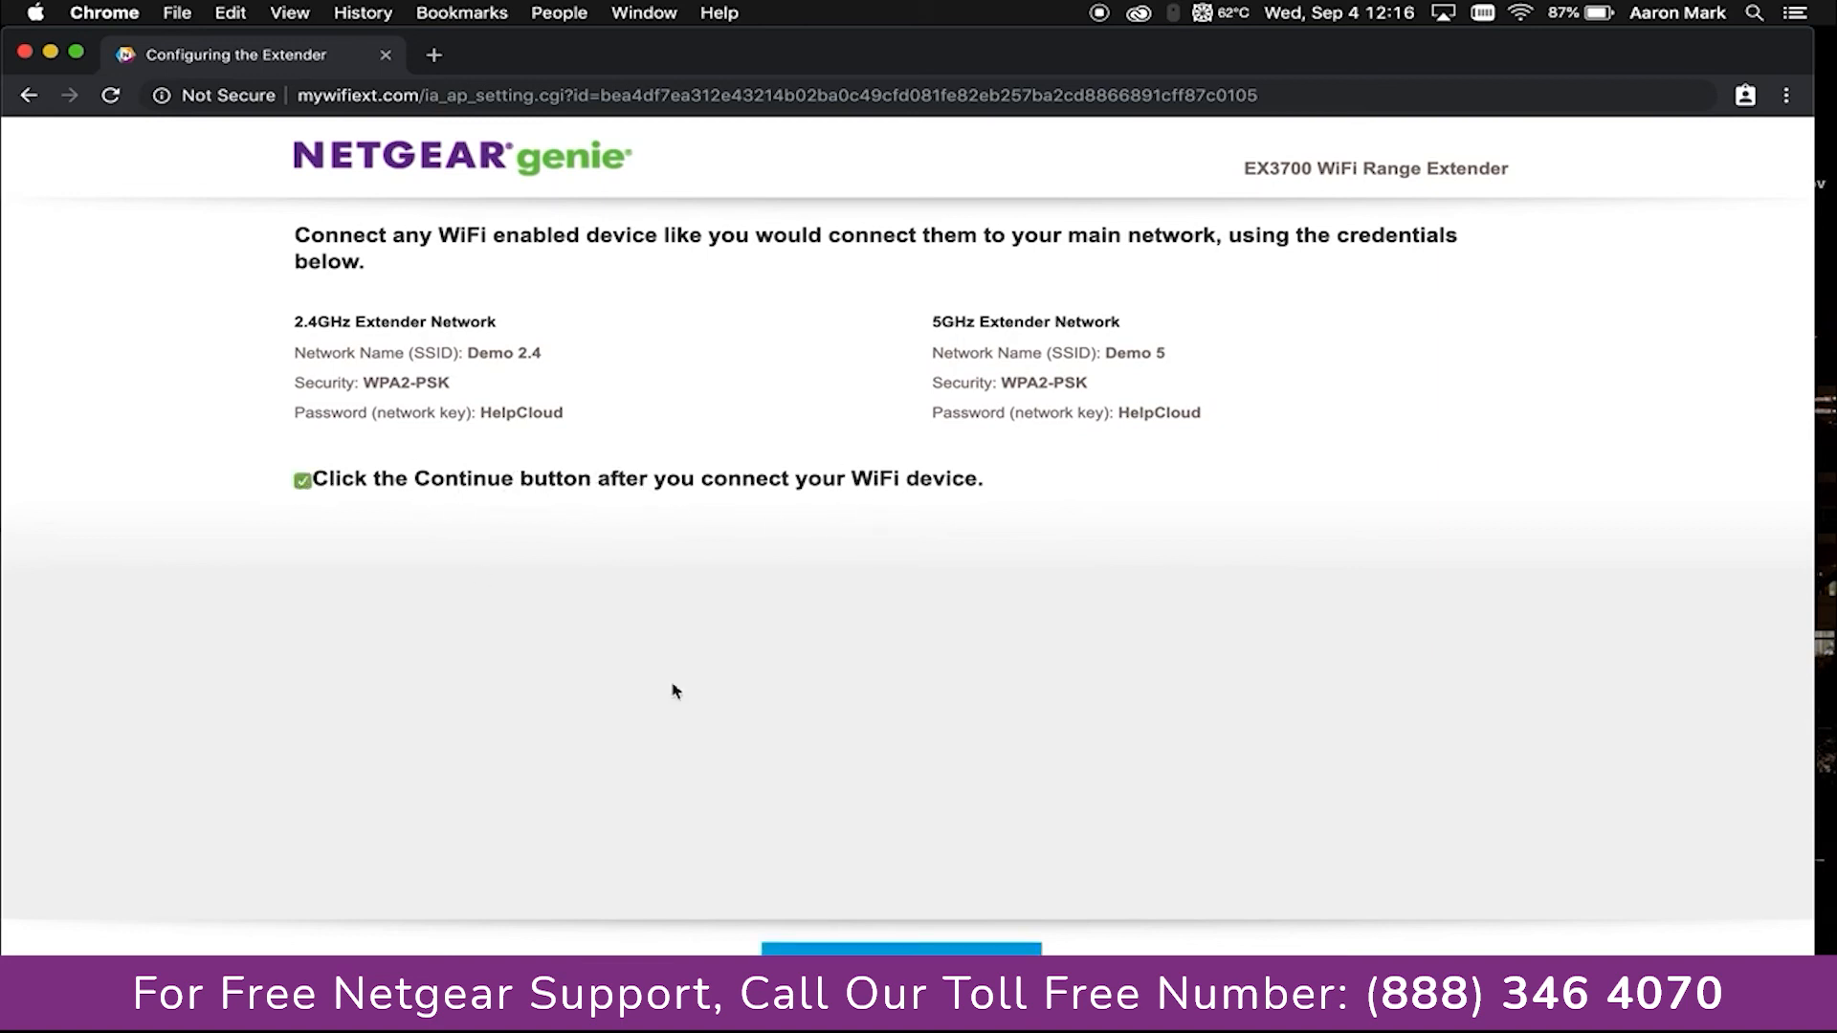
click(914, 971)
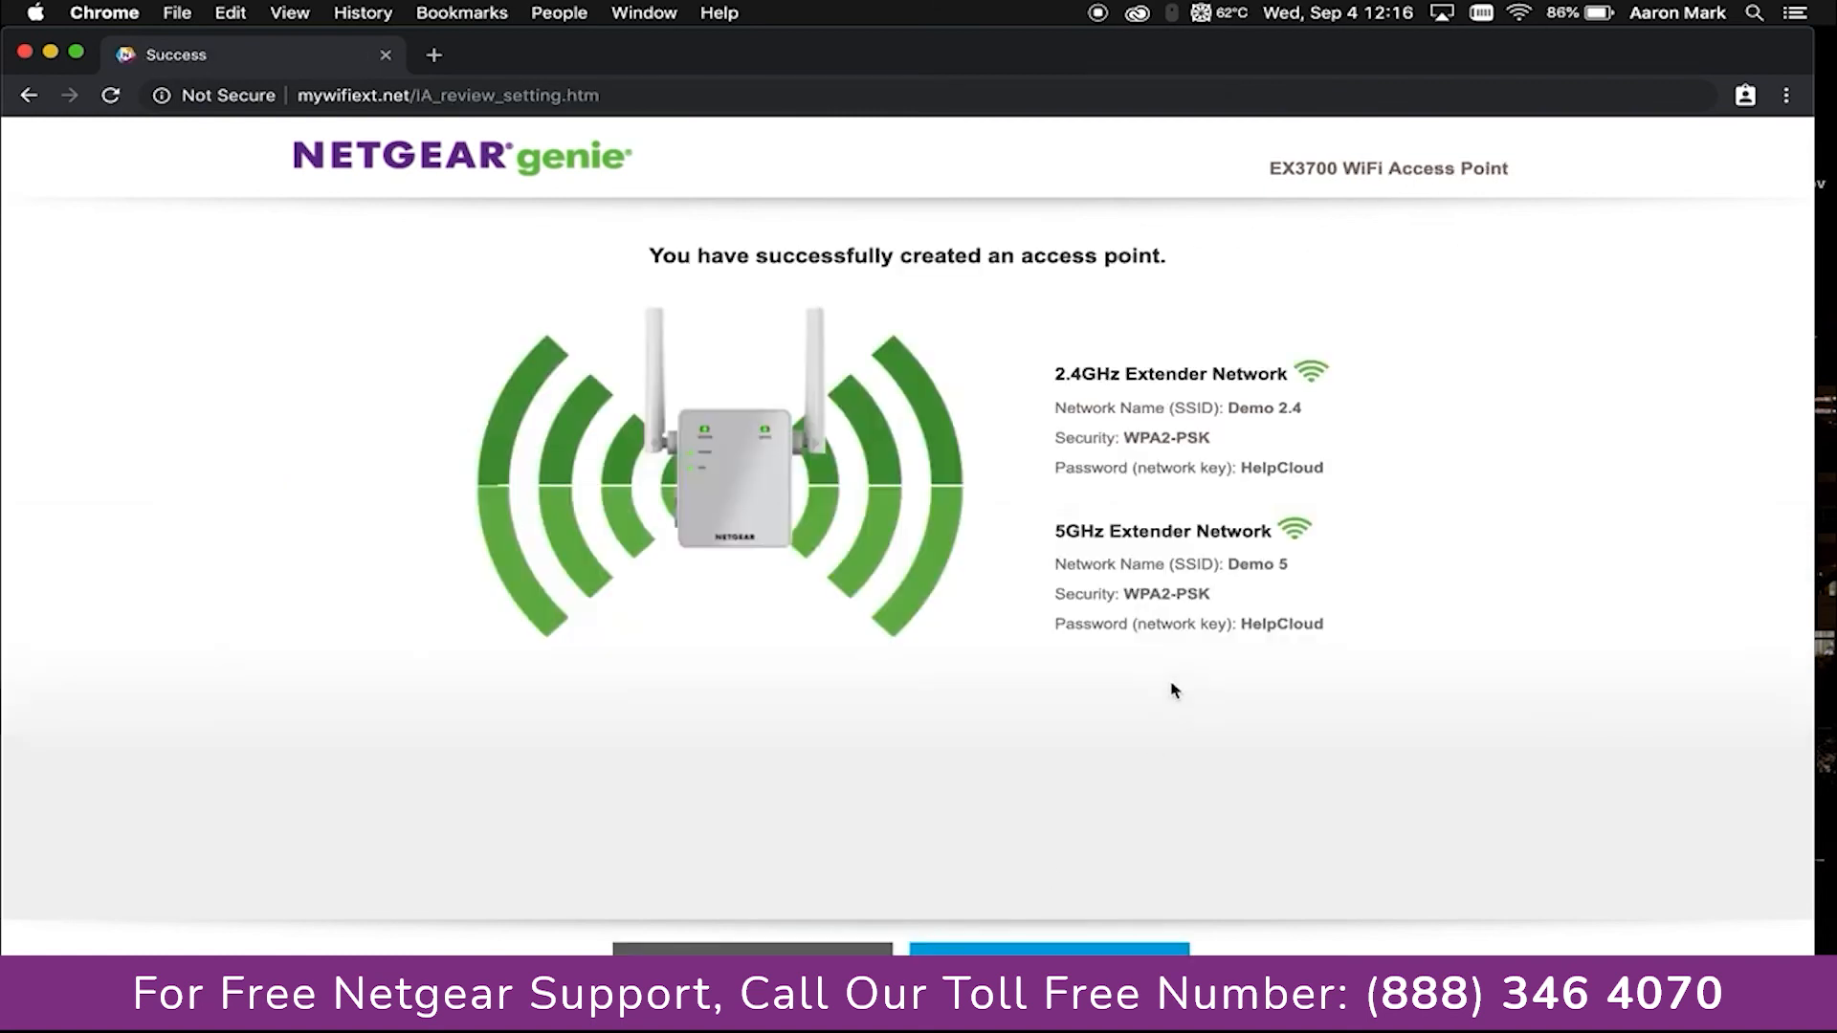
drag(1326, 631, 1047, 371)
click(1529, 424)
click(1140, 947)
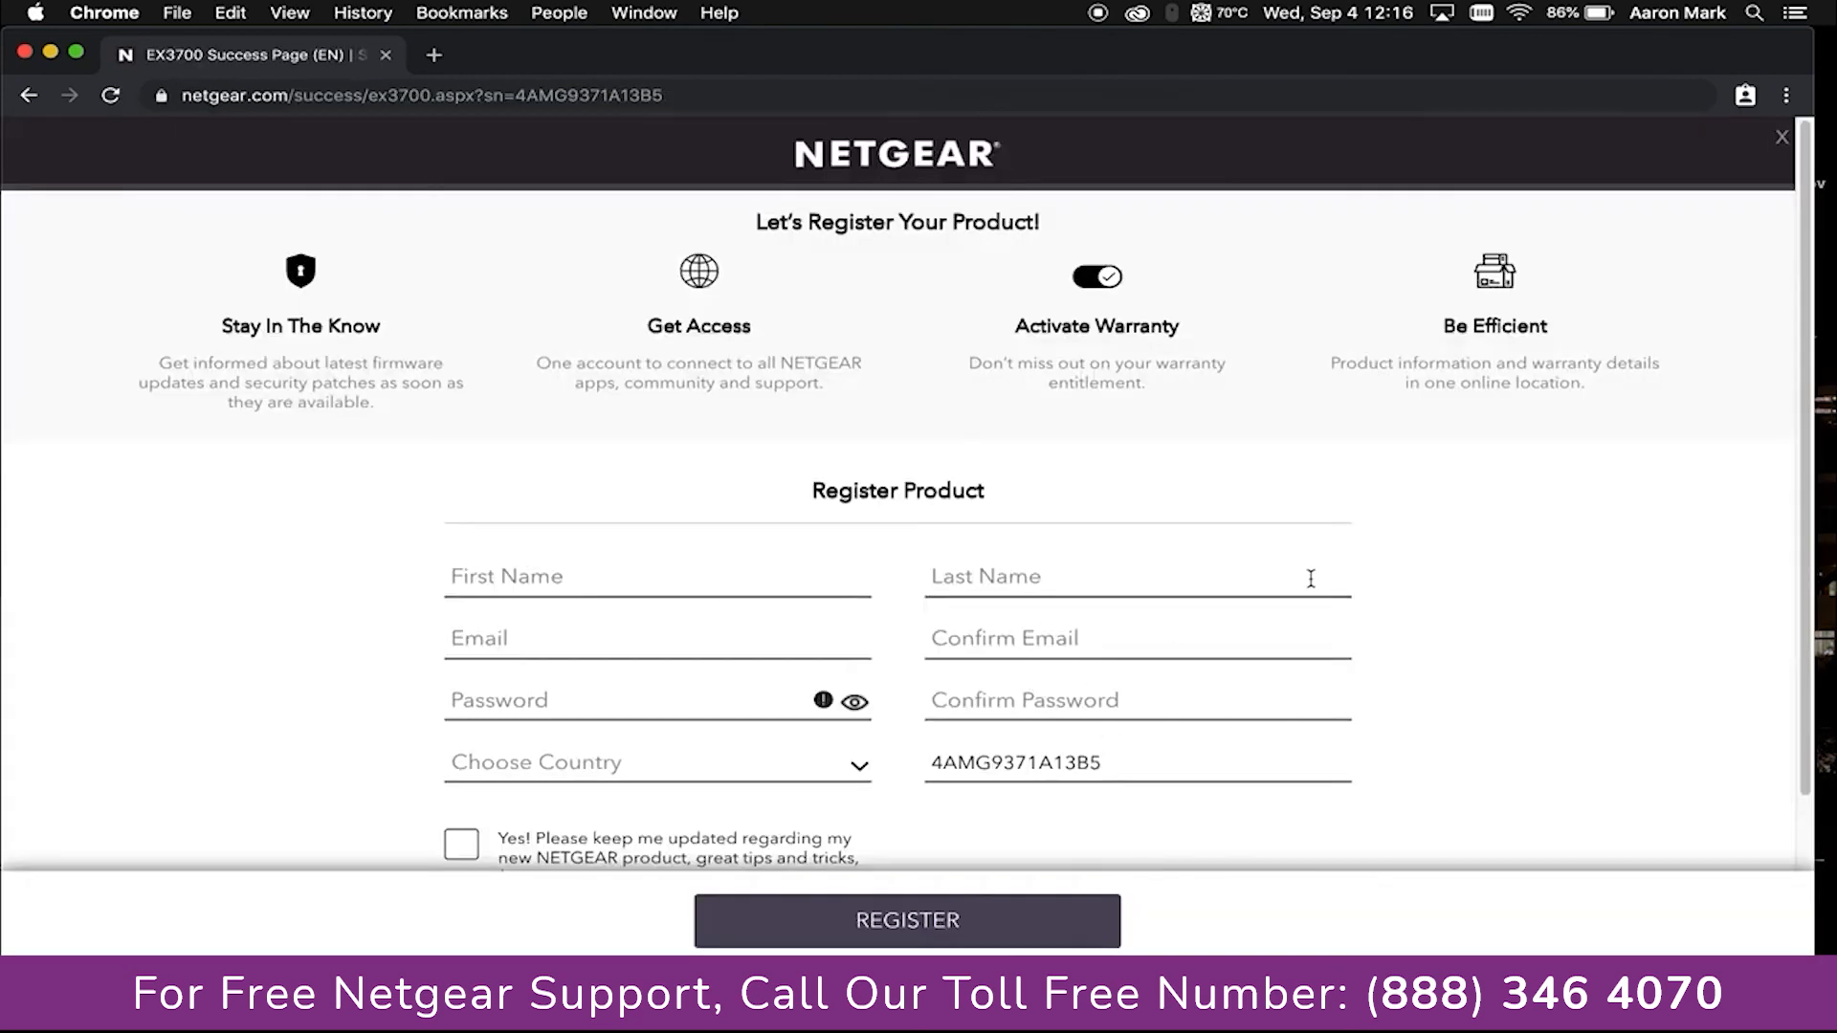
click(1783, 140)
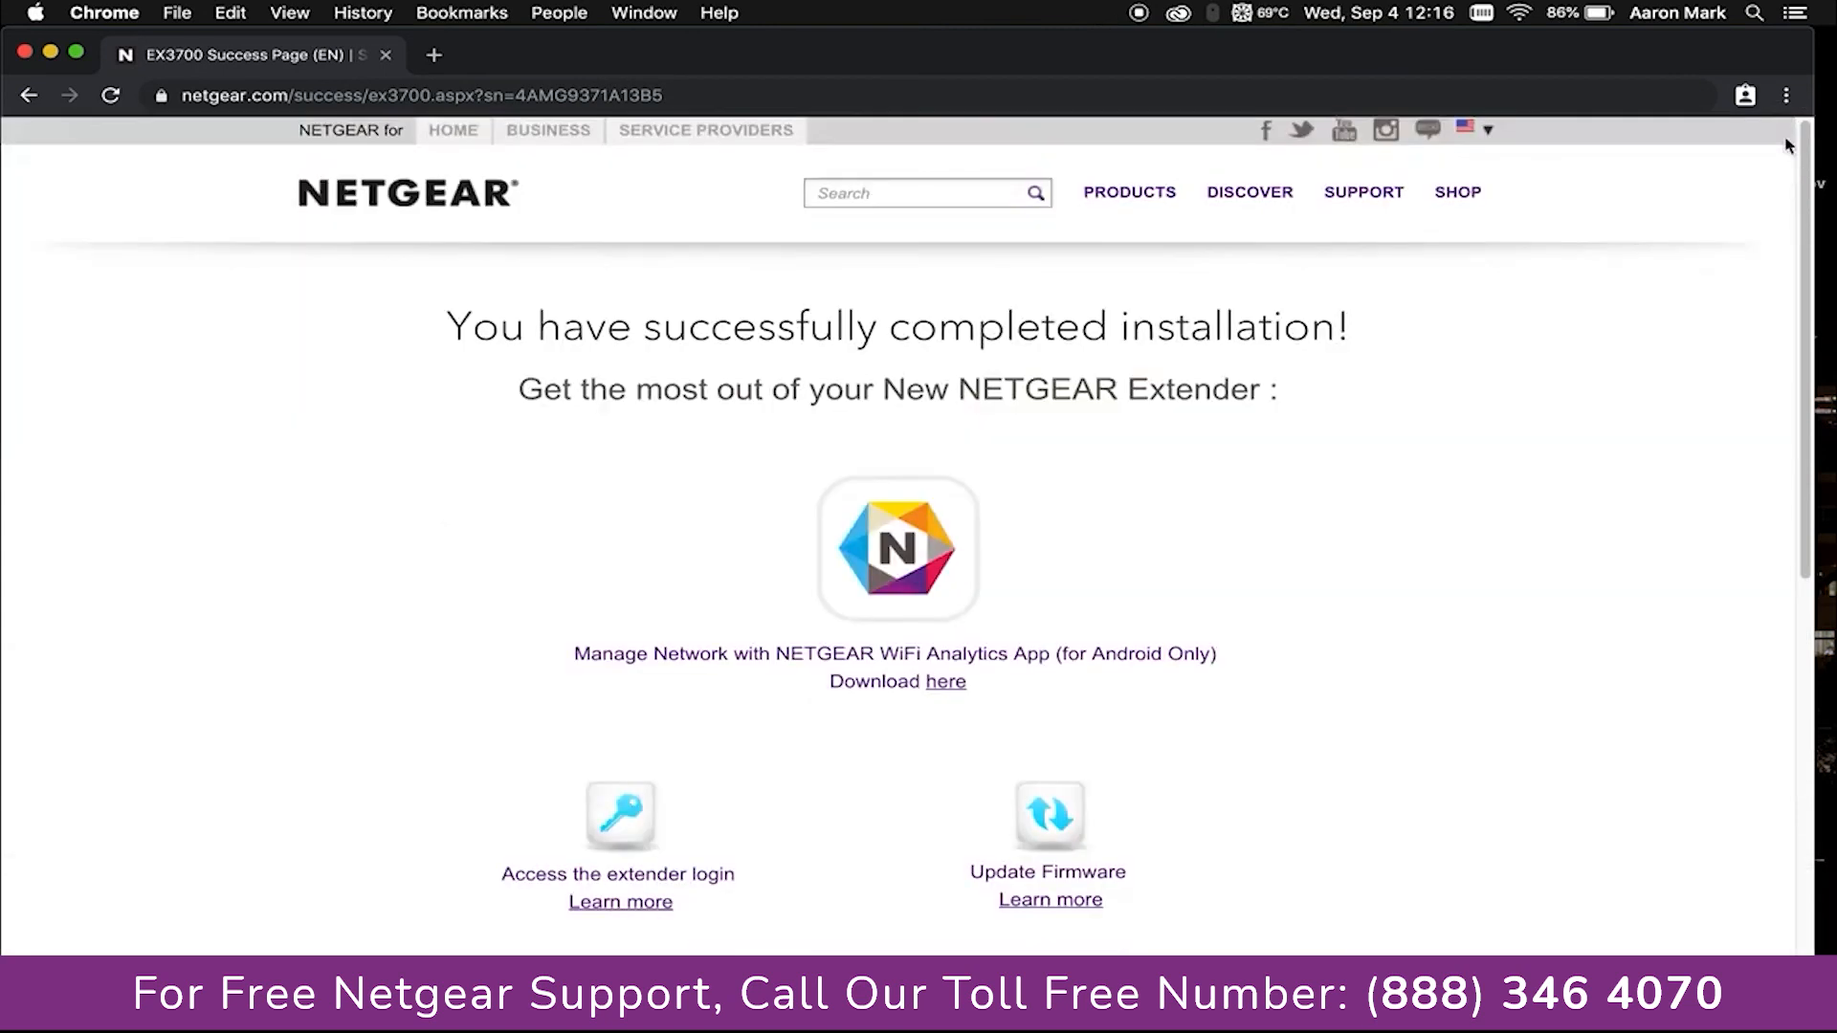